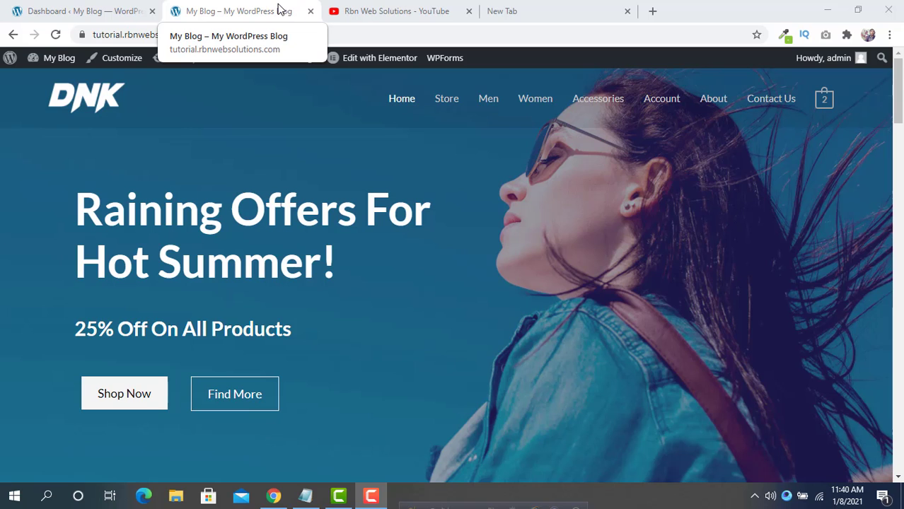
Step: Browse the Rbn Web Solutions YouTube channel's videos, then return to the WordPress Dashboard
left_click(396, 8)
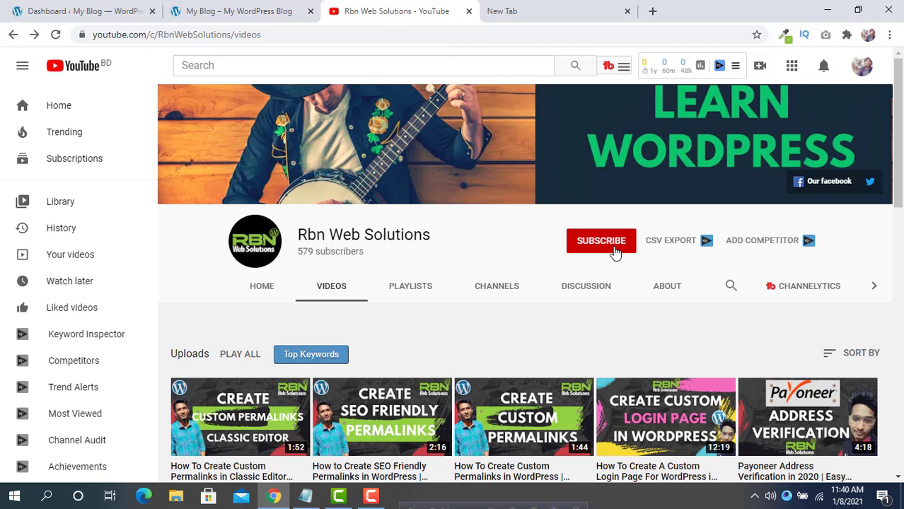
scroll(508, 246, "down", 2)
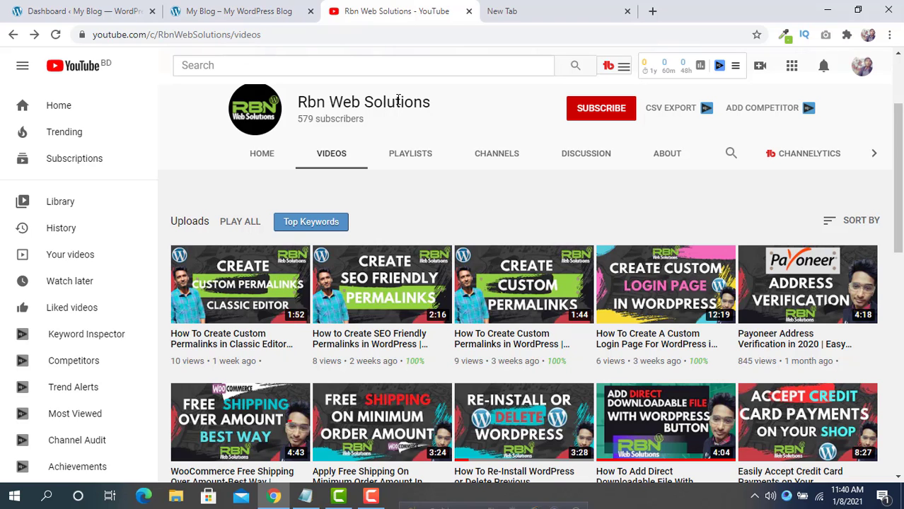
left_click(68, 10)
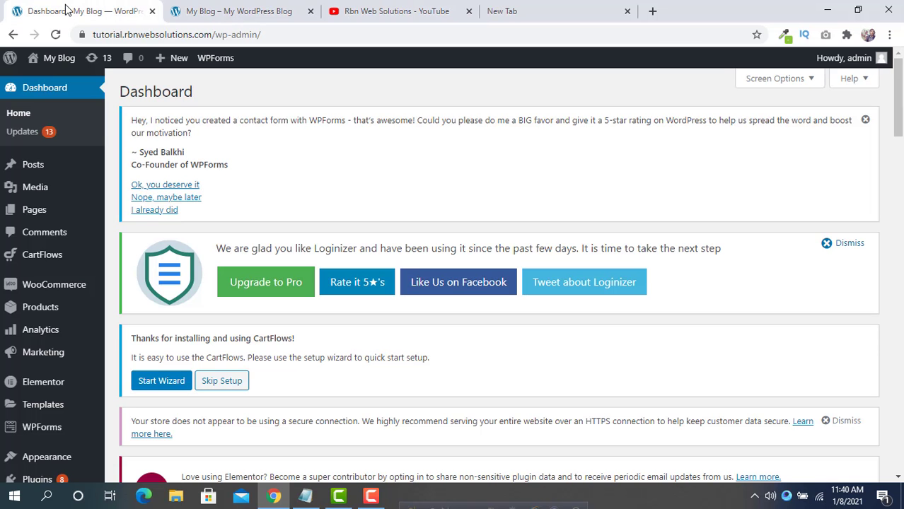
Step: Search the plugin directory for 'wp notification bar'
scroll(78, 191, "down", 3)
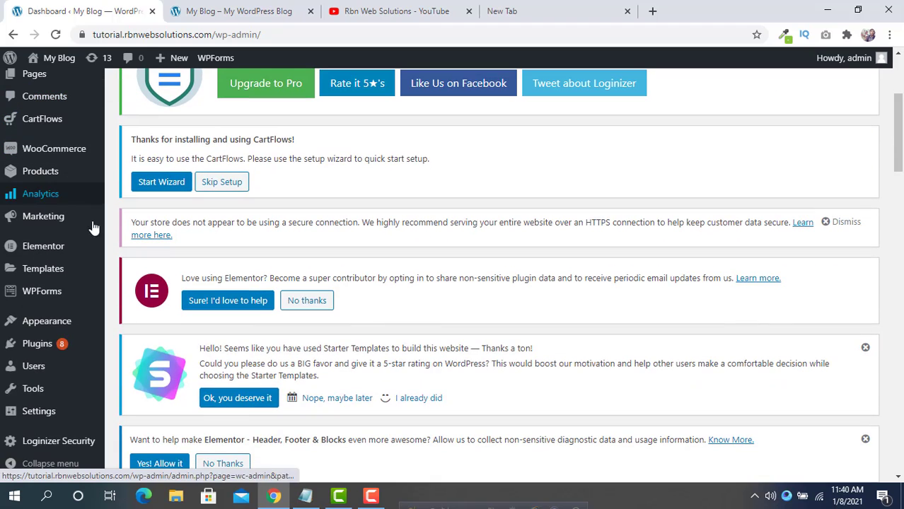
mouse_move(42, 350)
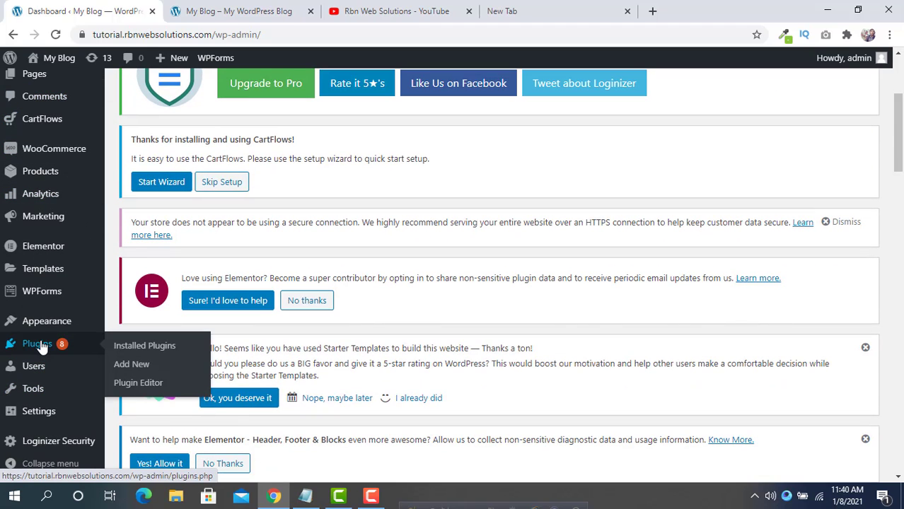
left_click(131, 365)
scroll(496, 283, "down", 3)
left_click(741, 381)
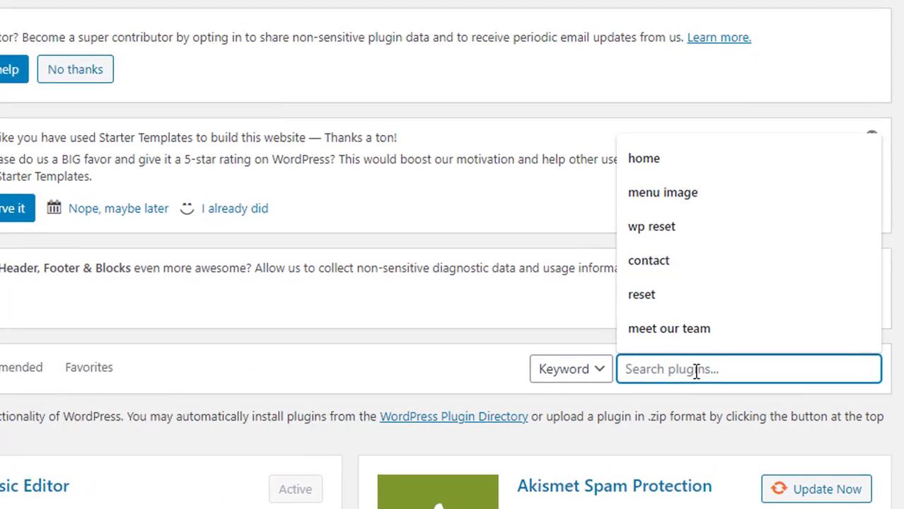
type("wp notifica")
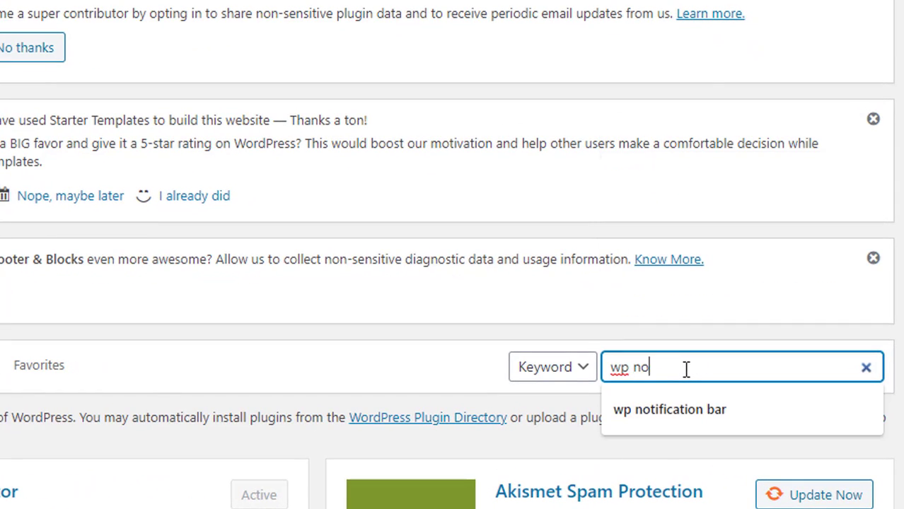
type("tion bar")
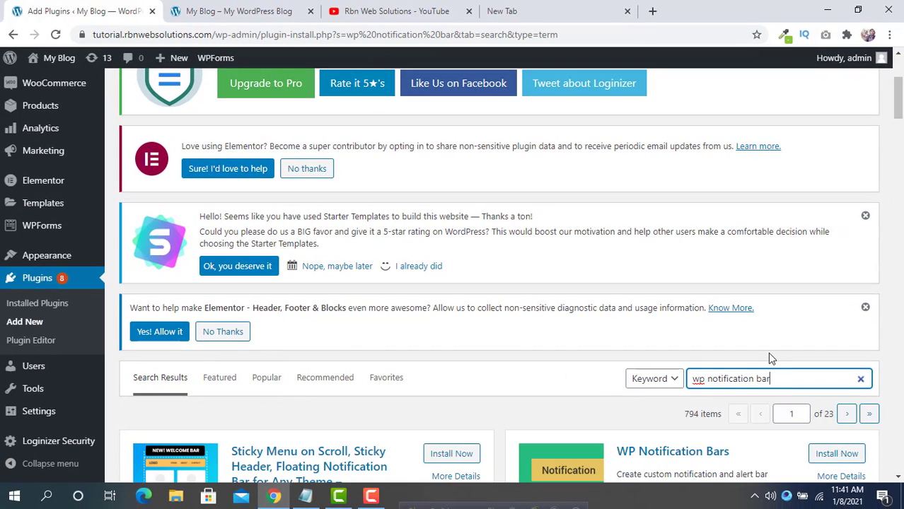
Step: Install and activate the WP Notification Bars plugin
scroll(764, 355, "down", 2)
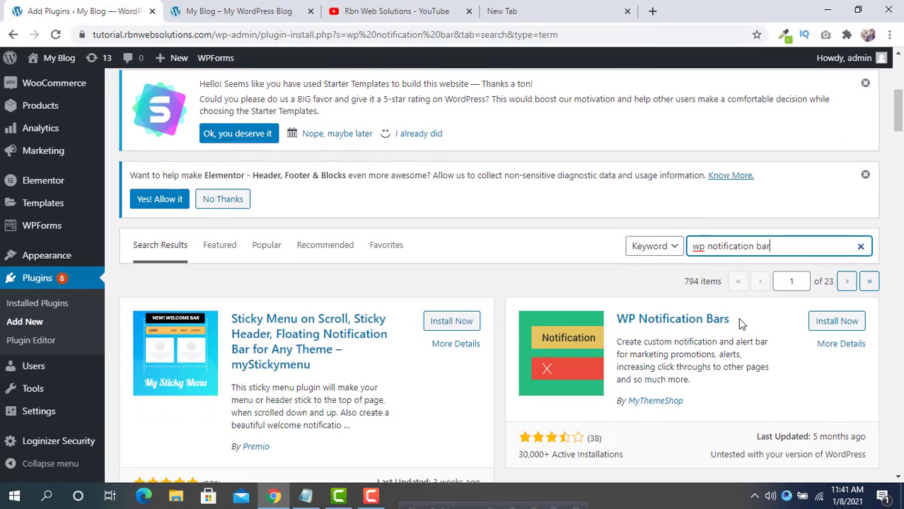
left_click_drag(736, 319, 610, 317)
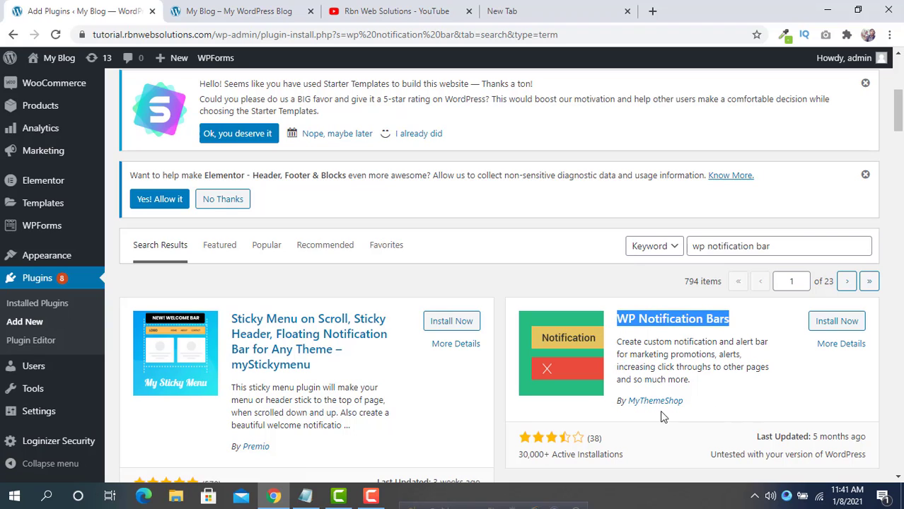
left_click(698, 403)
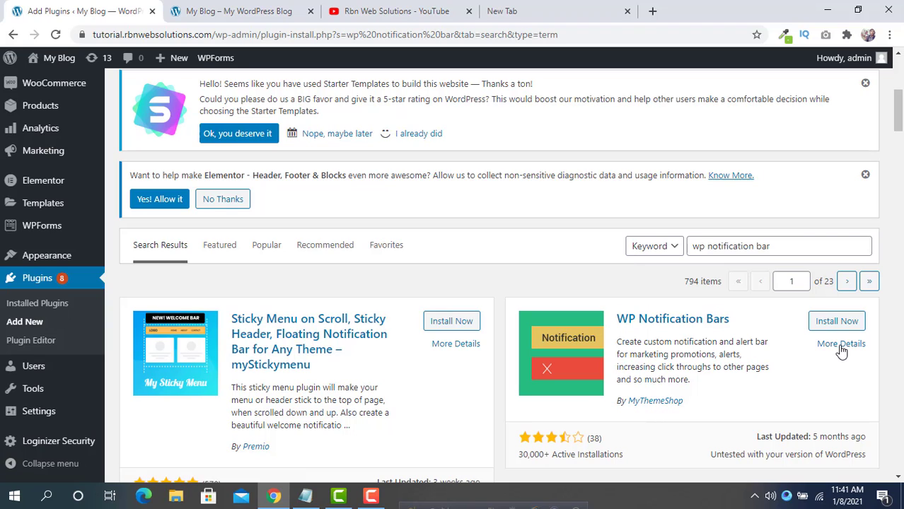
left_click(846, 323)
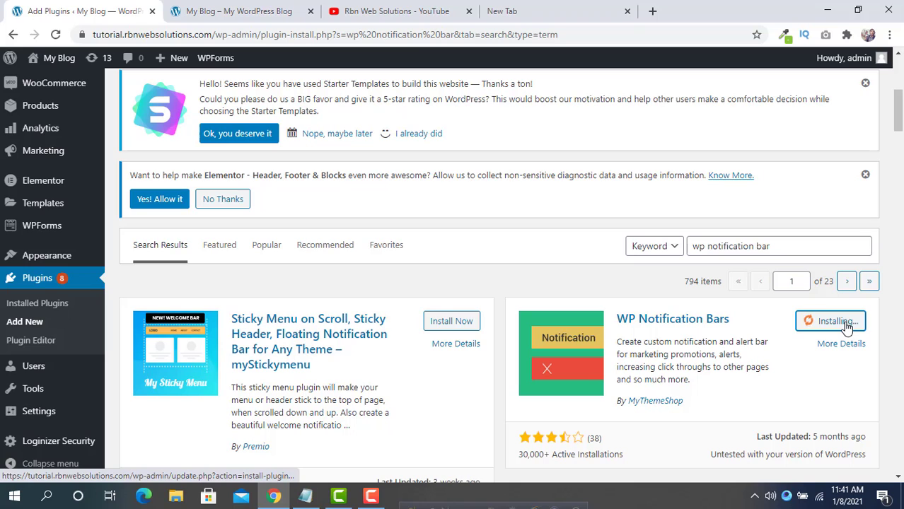
left_click(843, 322)
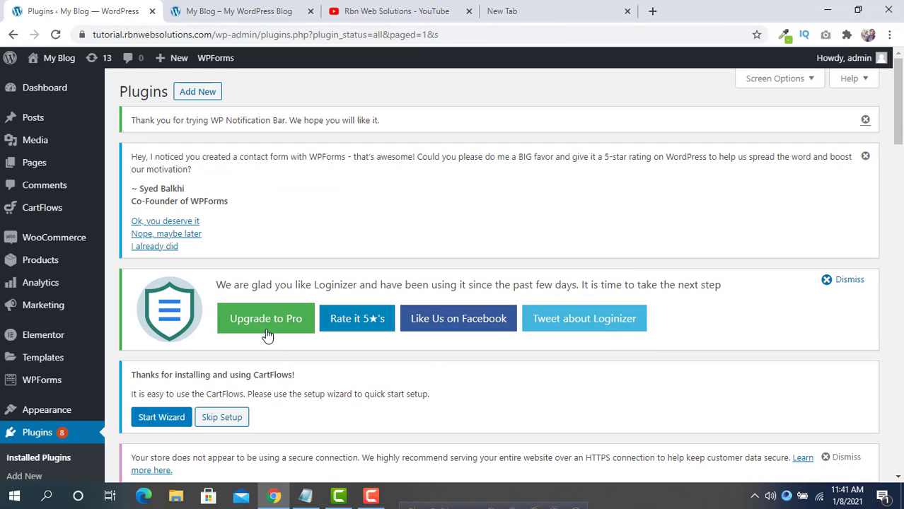
Step: Start a new notification bar from Notification Bars > Add New
scroll(273, 234, "down", 3)
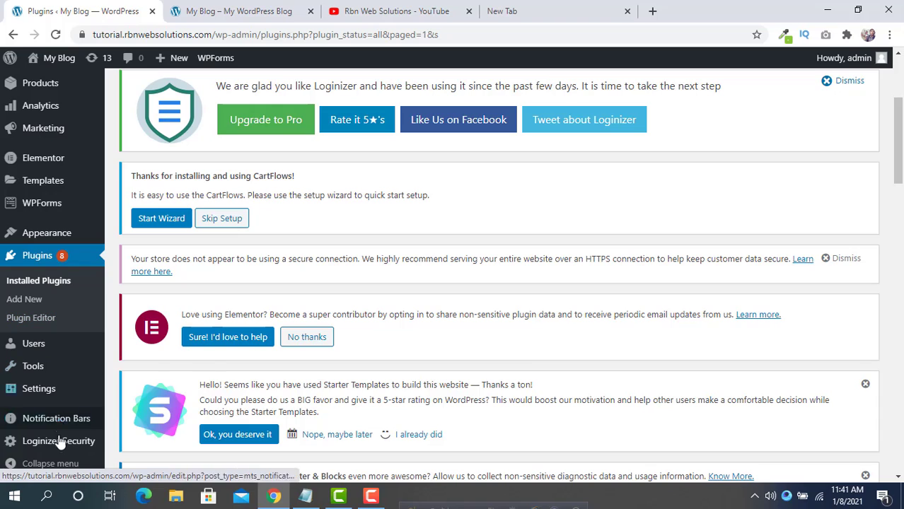
mouse_move(60, 451)
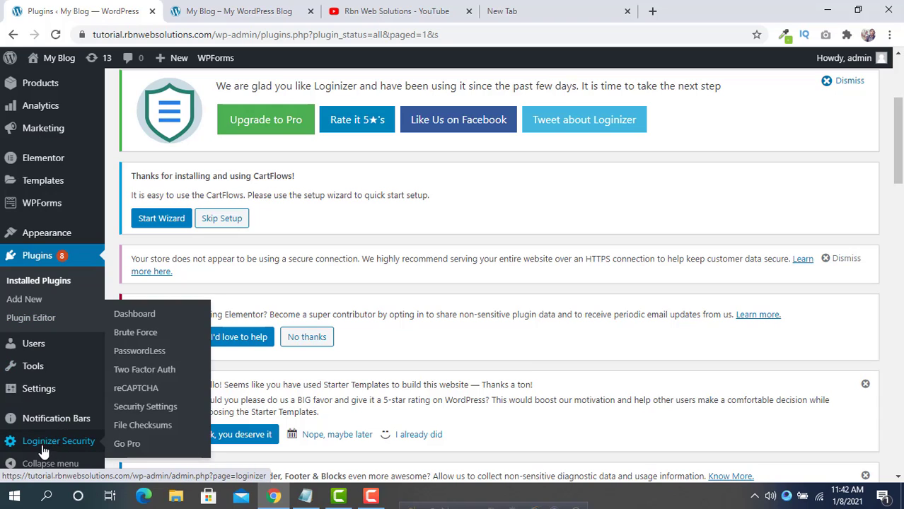
mouse_move(62, 424)
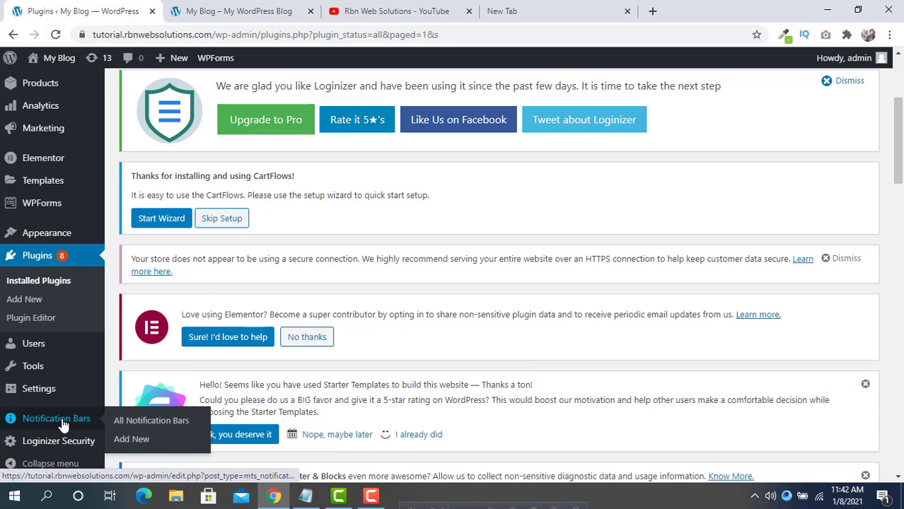
left_click(132, 439)
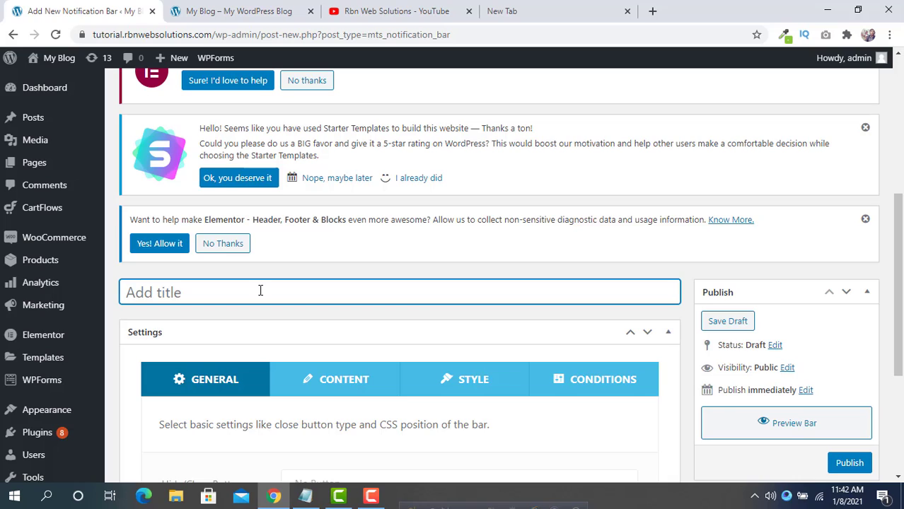
Step: Title the new bar 'our first notification bar'
type("our firt")
key("BackSpace")
type("st ")
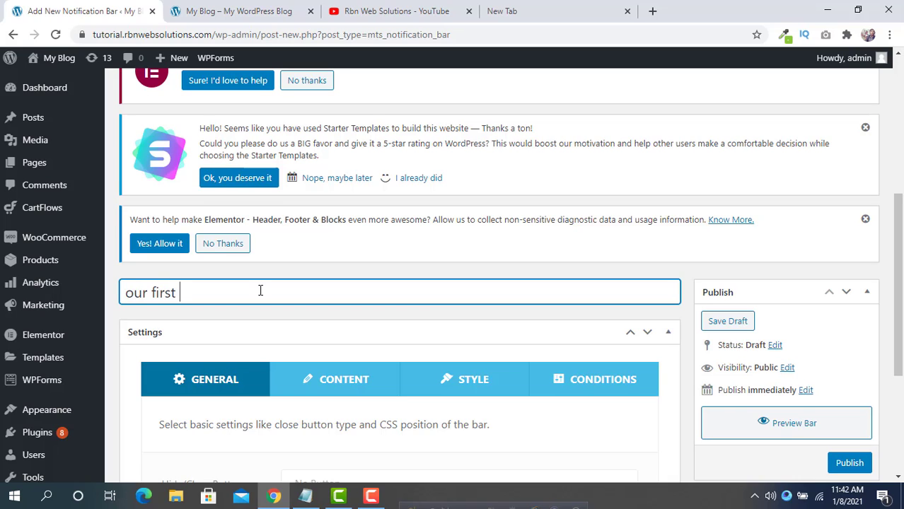
type("notification bar")
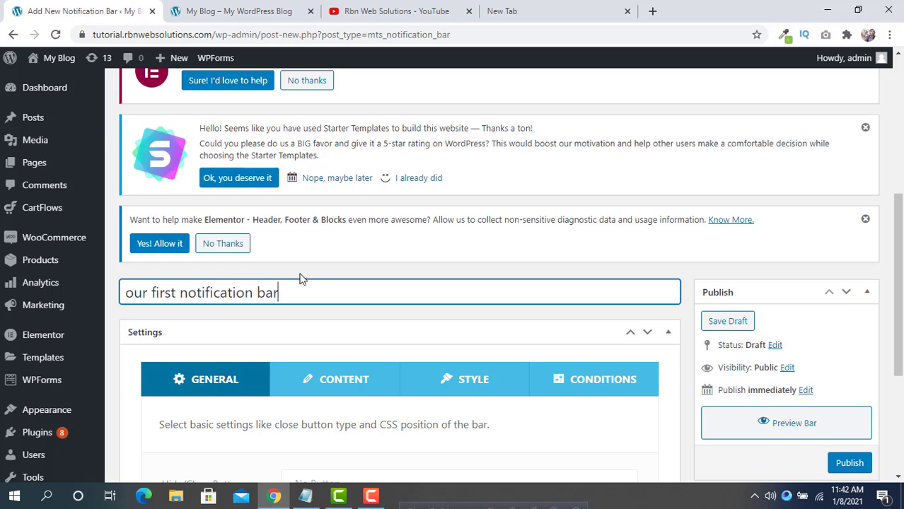
Step: Leave the Hide/Close Button setting at No Button
scroll(189, 318, "down", 2)
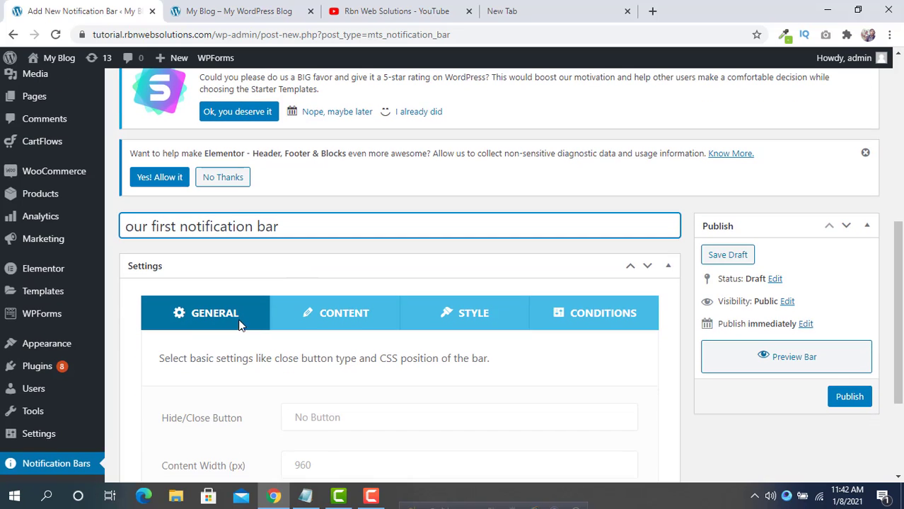
scroll(190, 318, "down", 2)
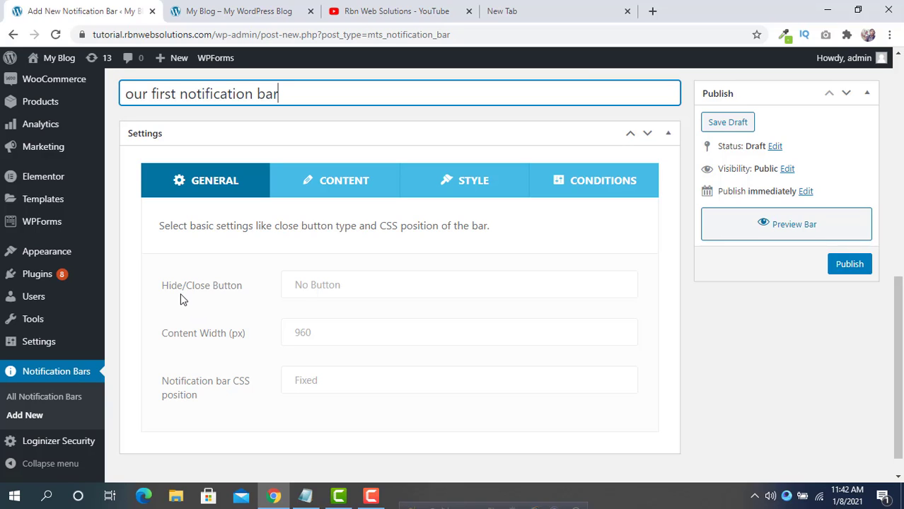
left_click(311, 290)
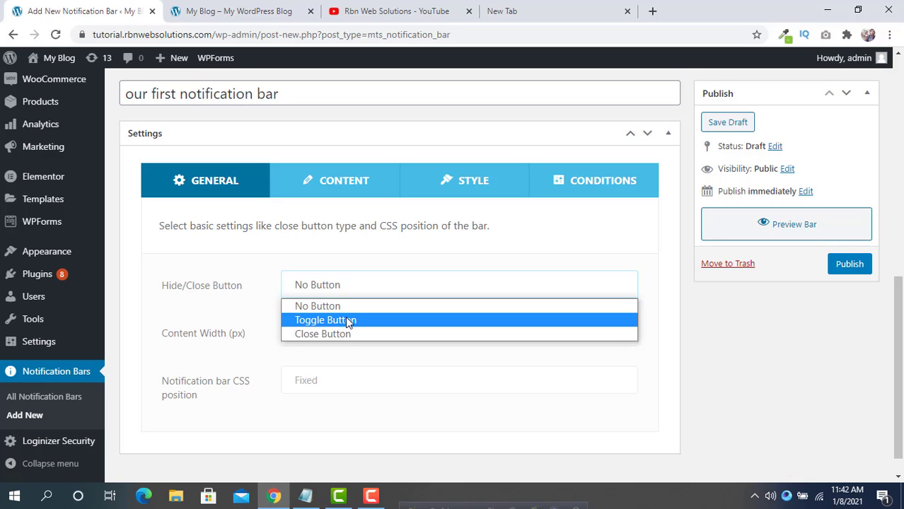
left_click(365, 262)
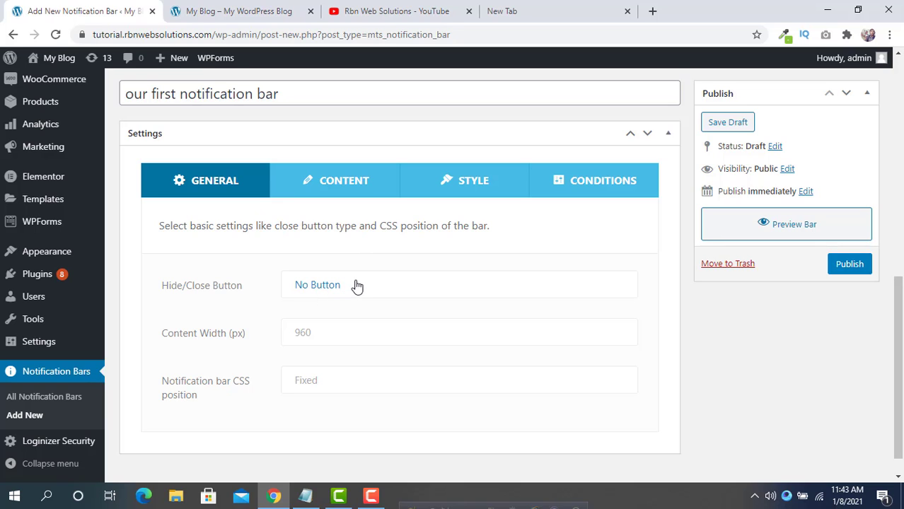
Step: Keep the content width at 960 px and the CSS position at Fixed
scroll(365, 287, "down", 1)
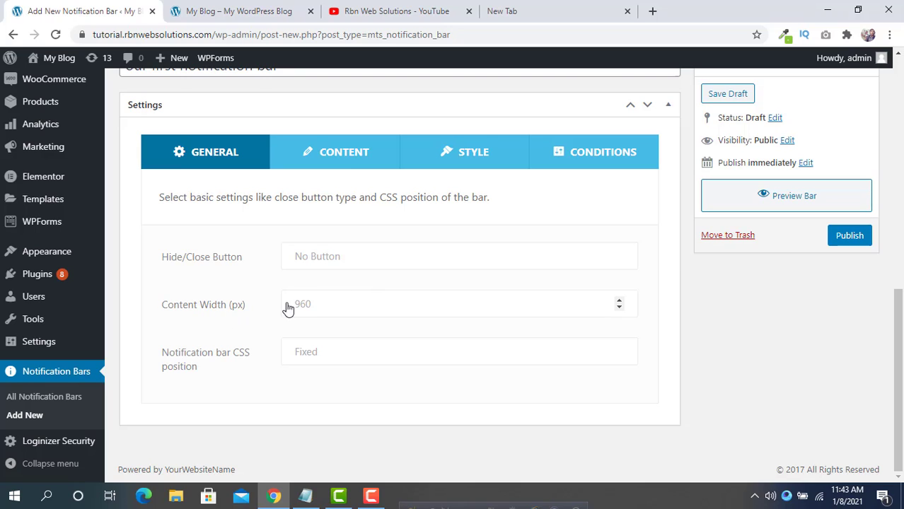
double_click(340, 304)
left_click(339, 304)
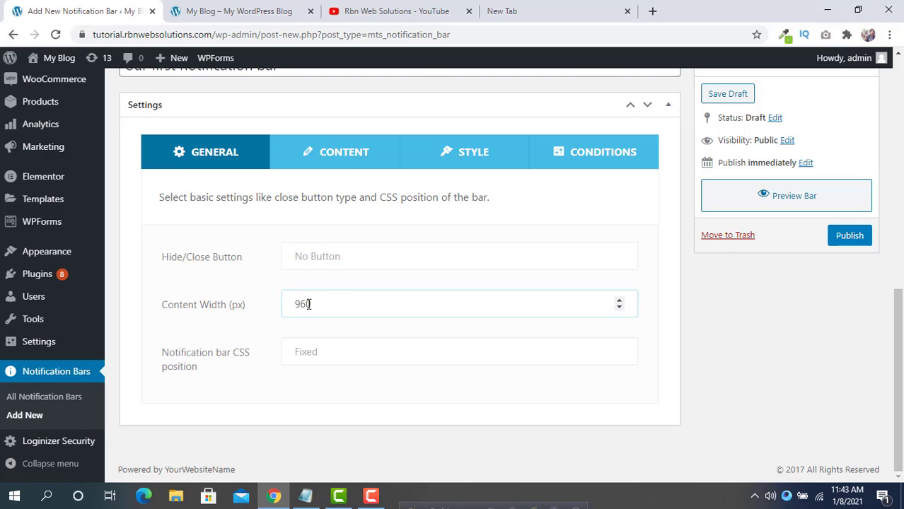
double_click(330, 305)
left_click(330, 305)
key("Tab")
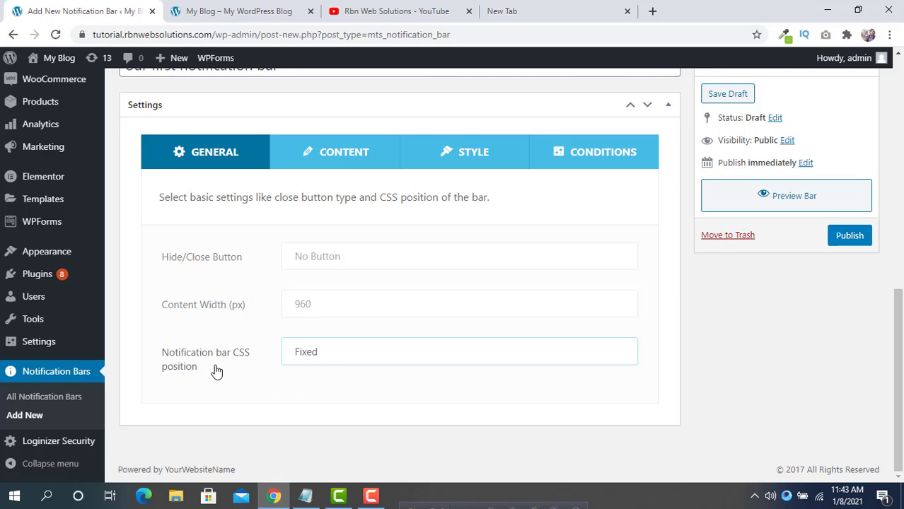
left_click(330, 364)
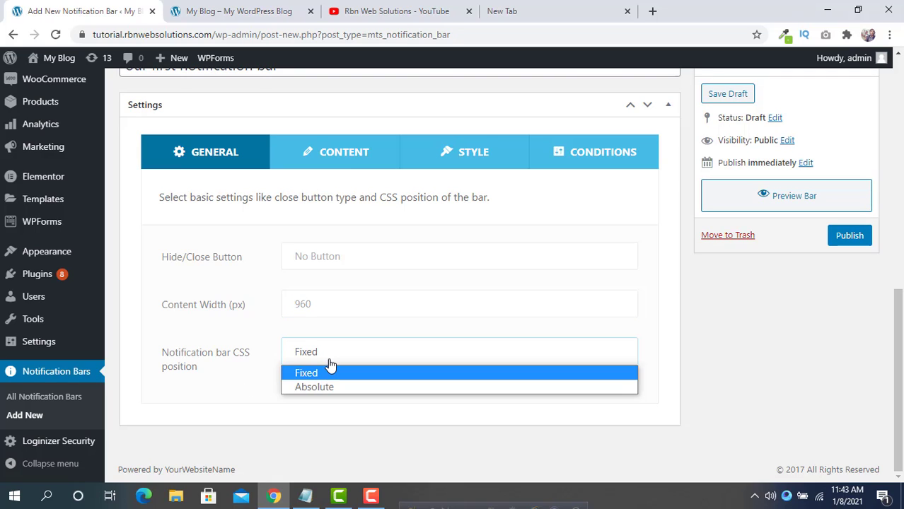
left_click(329, 364)
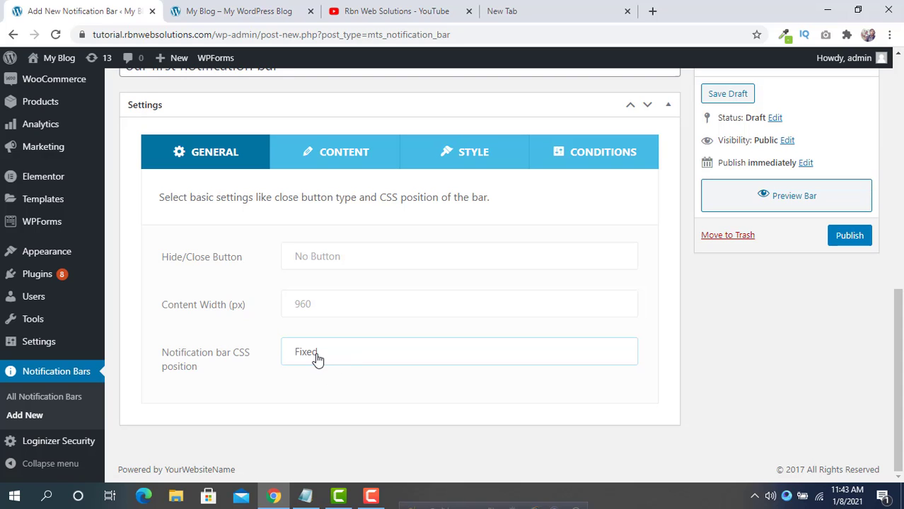
scroll(347, 241, "up", 1)
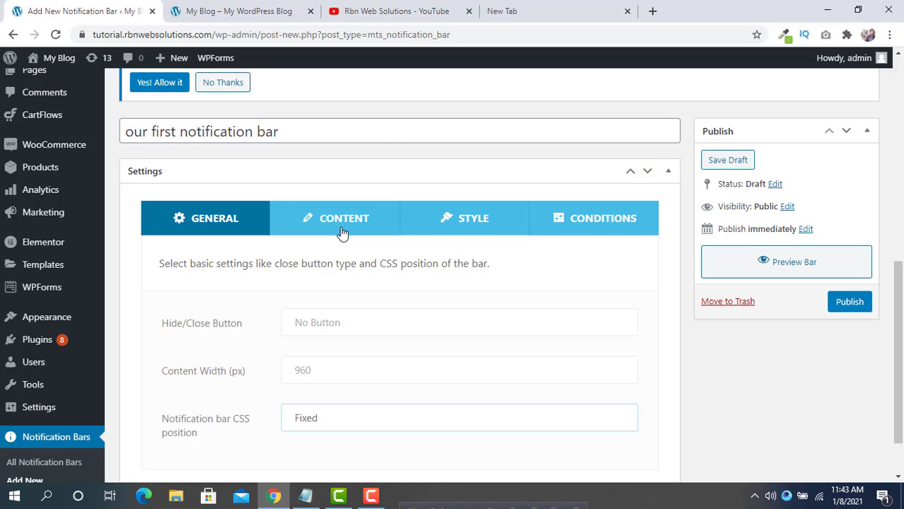
Step: Set the content Link Style to Button
left_click(343, 221)
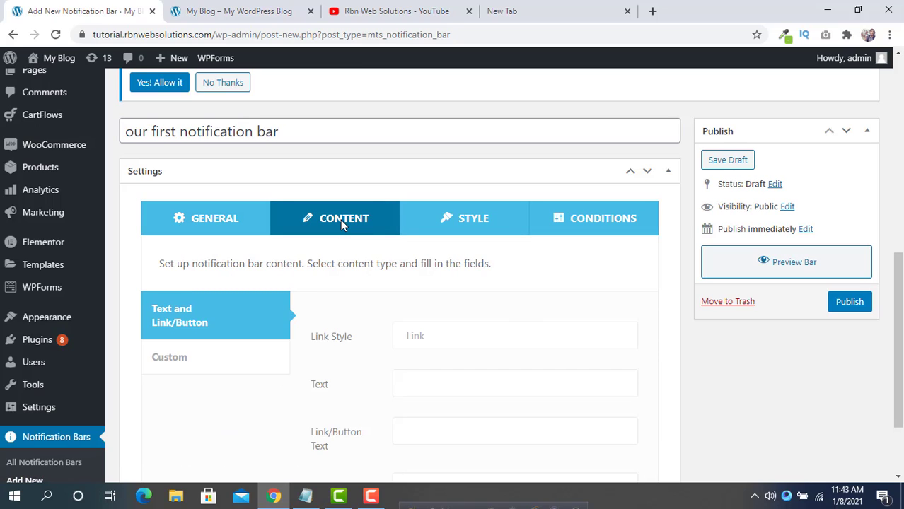
left_click(340, 347)
left_click(426, 339)
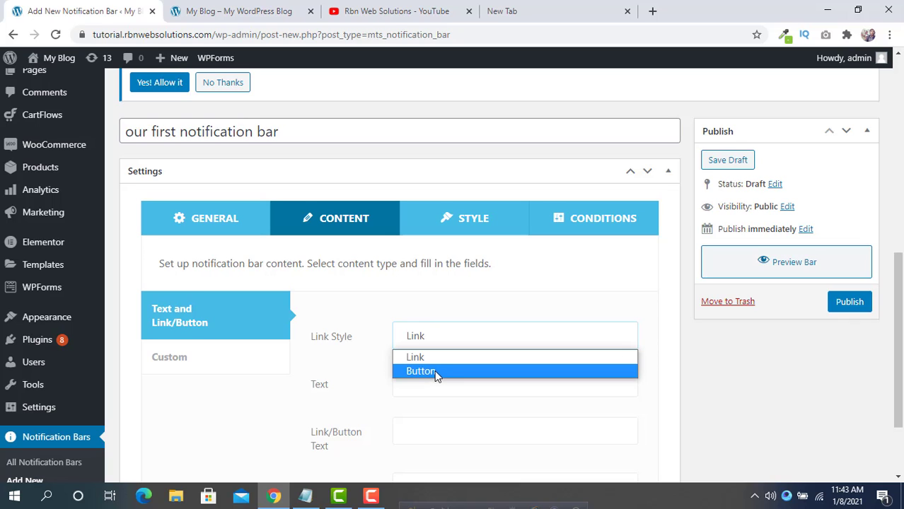
left_click(431, 371)
Step: Enter the message 'Download our app to get 50% off on all category'
scroll(433, 366, "down", 1)
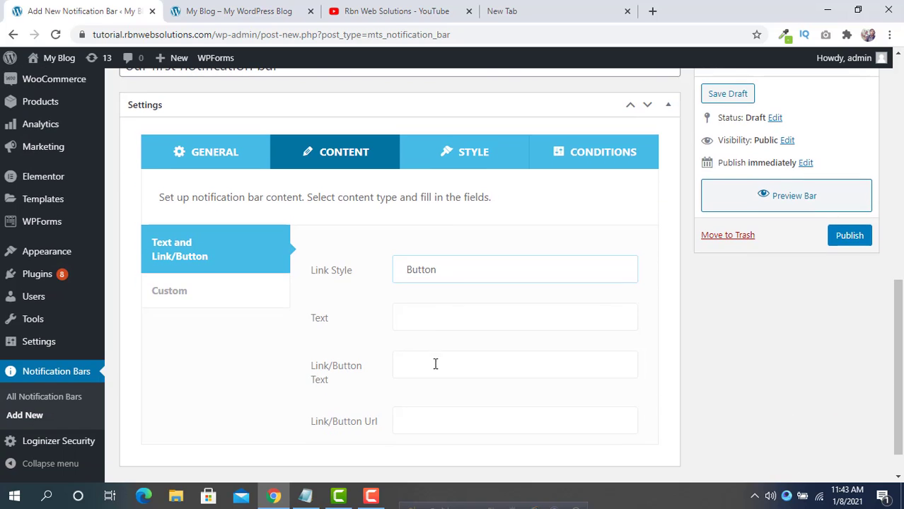
left_click(436, 320)
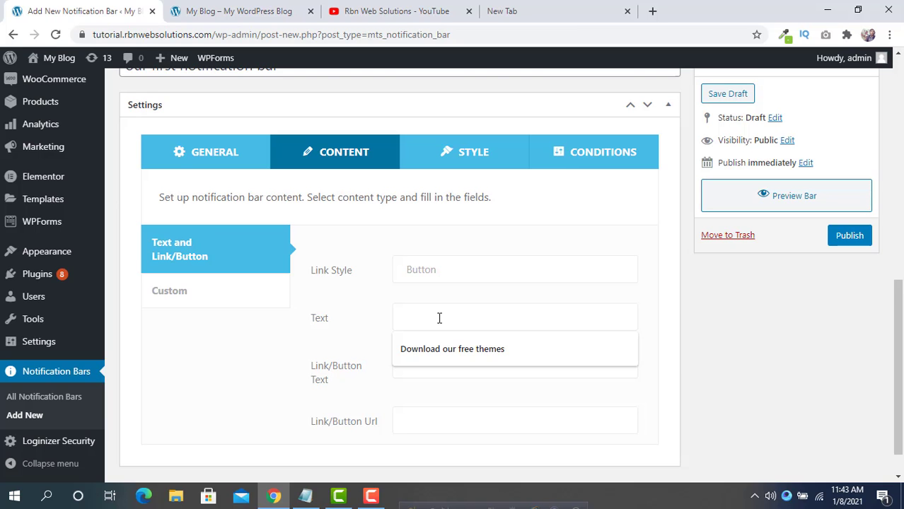
left_click(239, 10)
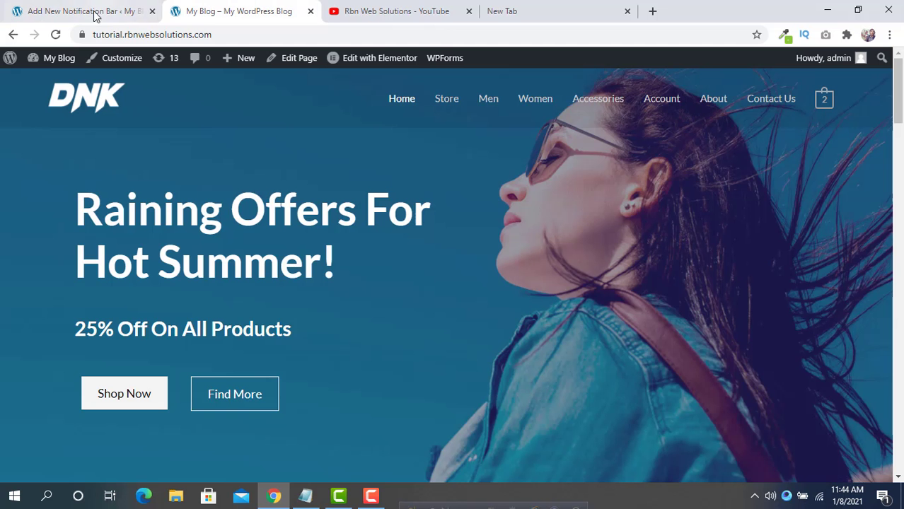
left_click(102, 5)
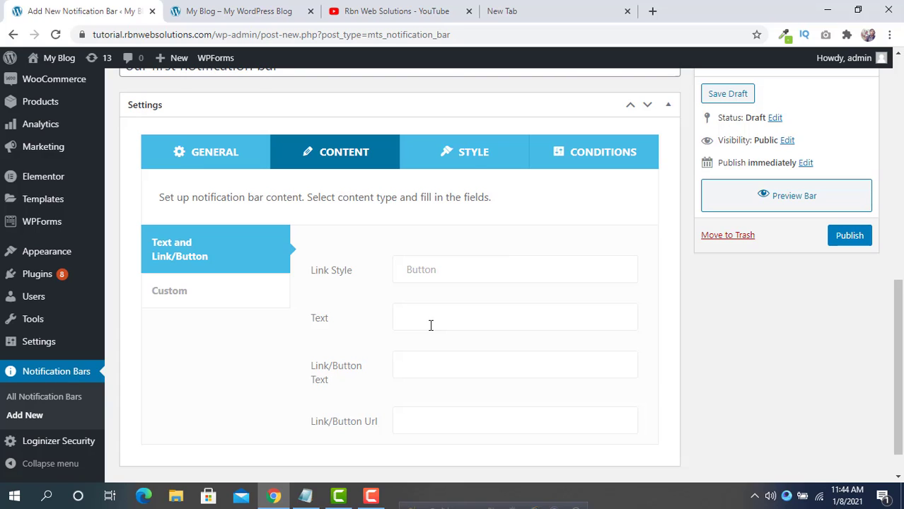
type("Download ")
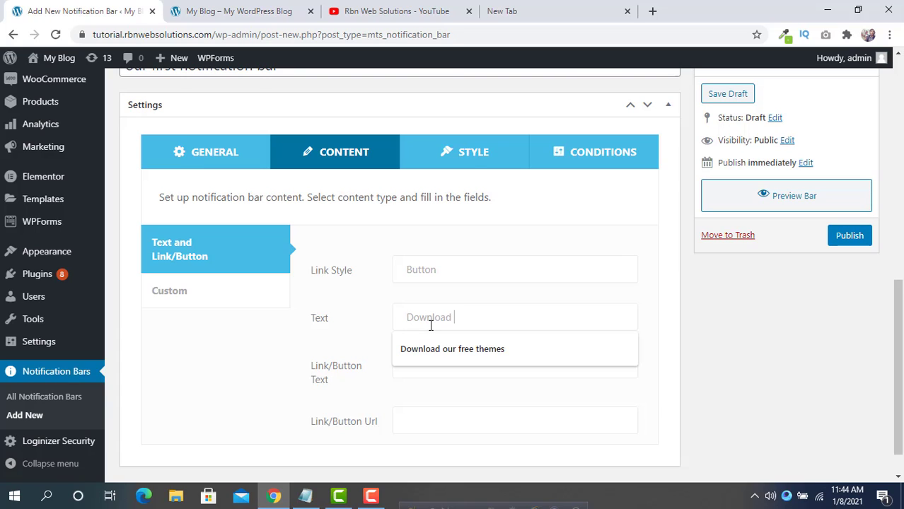
type("our app")
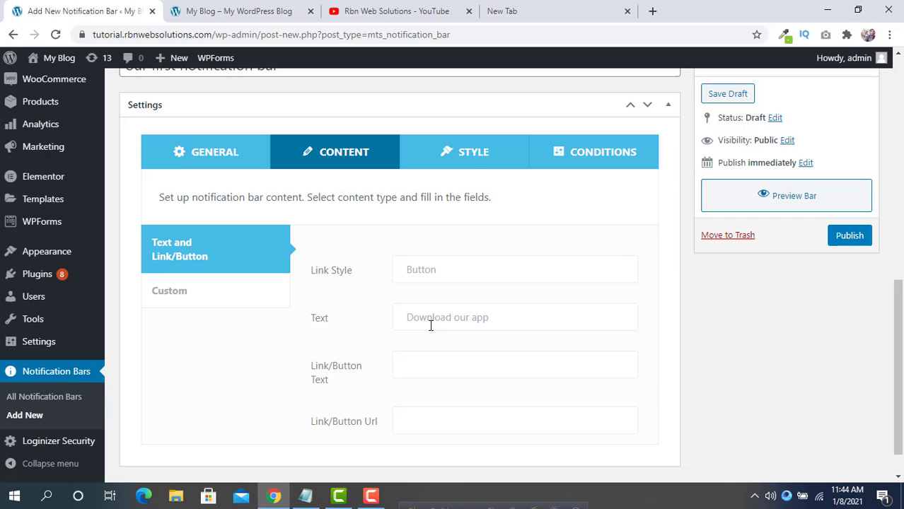
type(" to get 50% off on all ca")
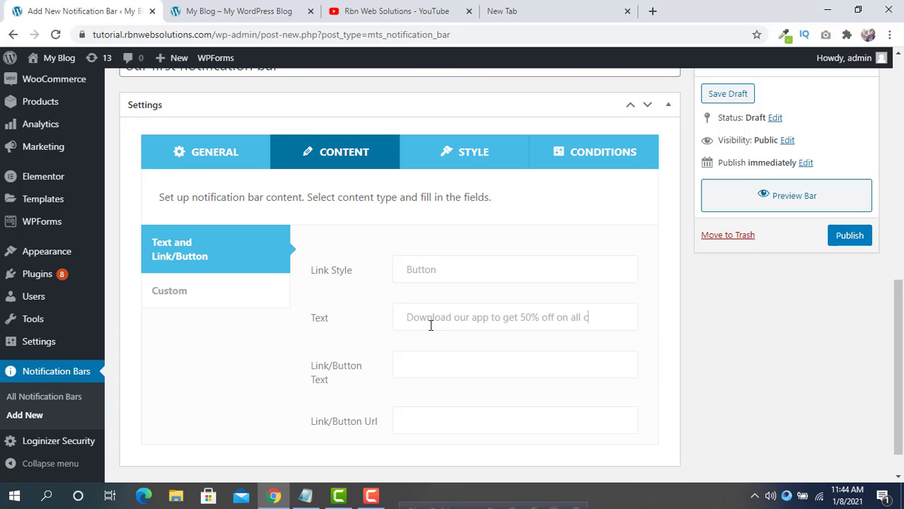
type("t")
key("BackSpace")
type("ategory")
Step: Set the button text to 'Download Now' and its URL to google.com
left_click(416, 371)
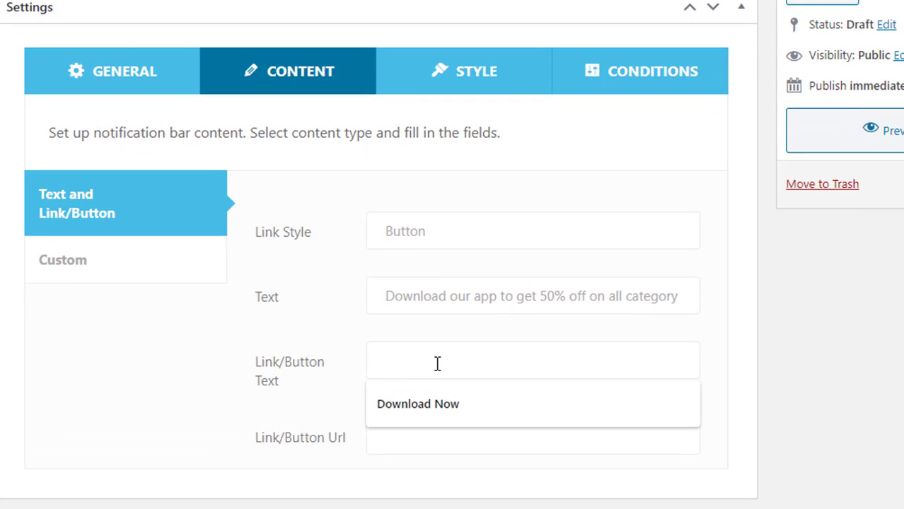
left_click(439, 404)
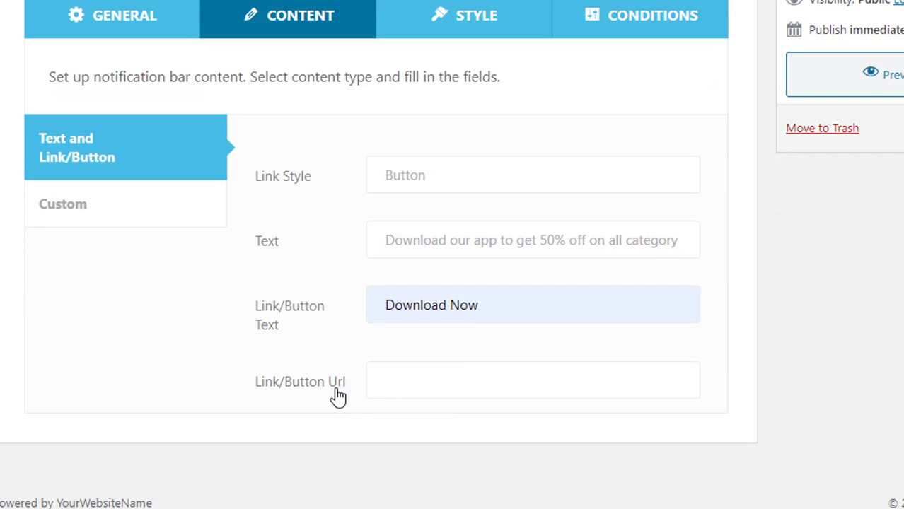
left_click(425, 382)
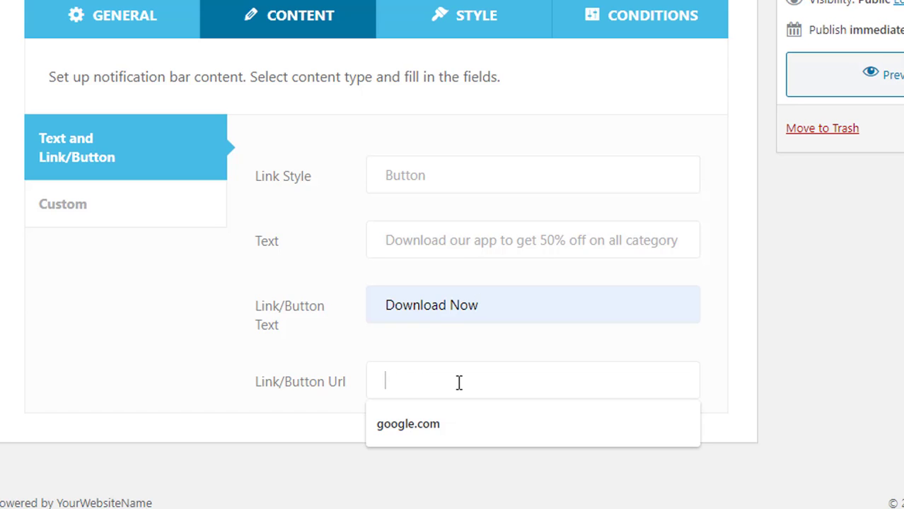
left_click(434, 423)
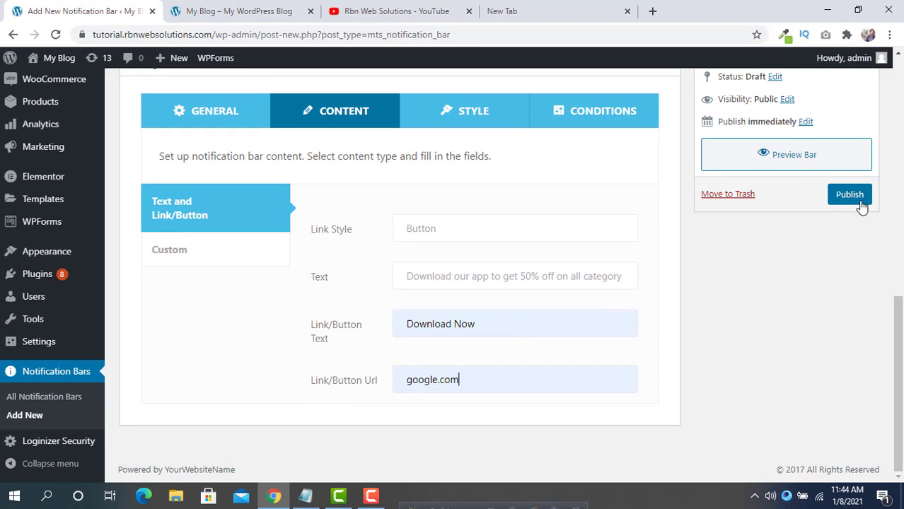
Step: Publish the bar and reload the blog homepage to see it across the top
left_click(857, 200)
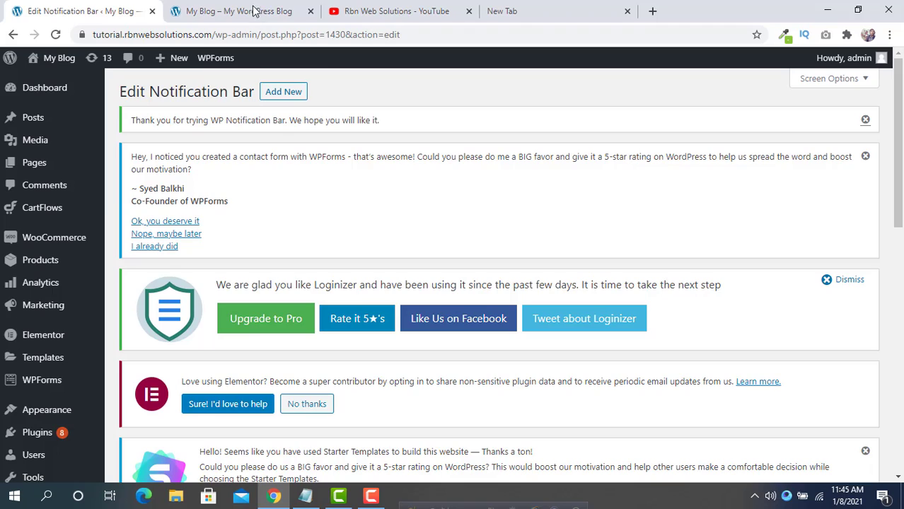
left_click(254, 10)
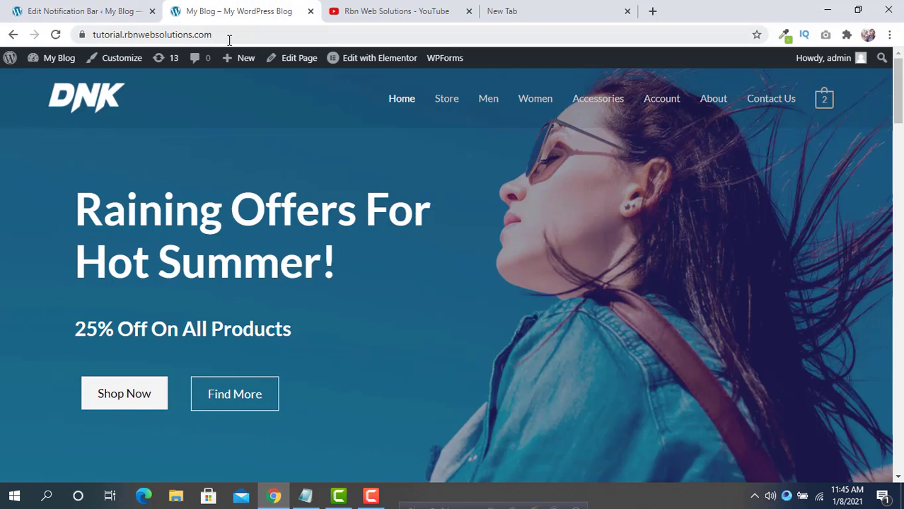
left_click(226, 40)
key("Return")
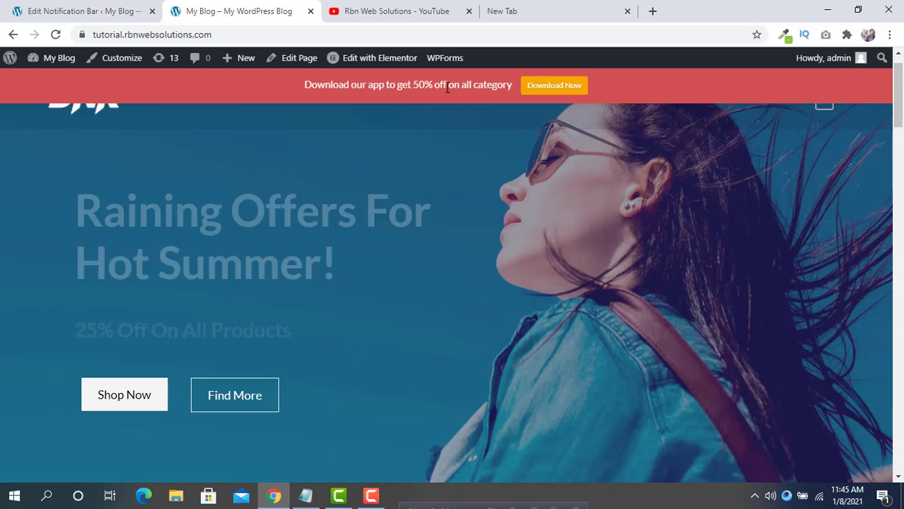
Step: Open the Background Color picker in the bar's Style settings
left_click(88, 8)
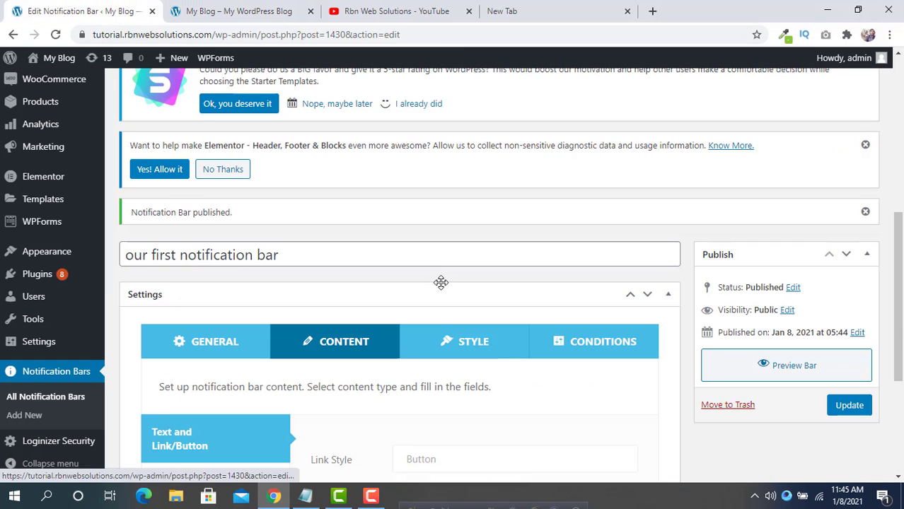
left_click(476, 343)
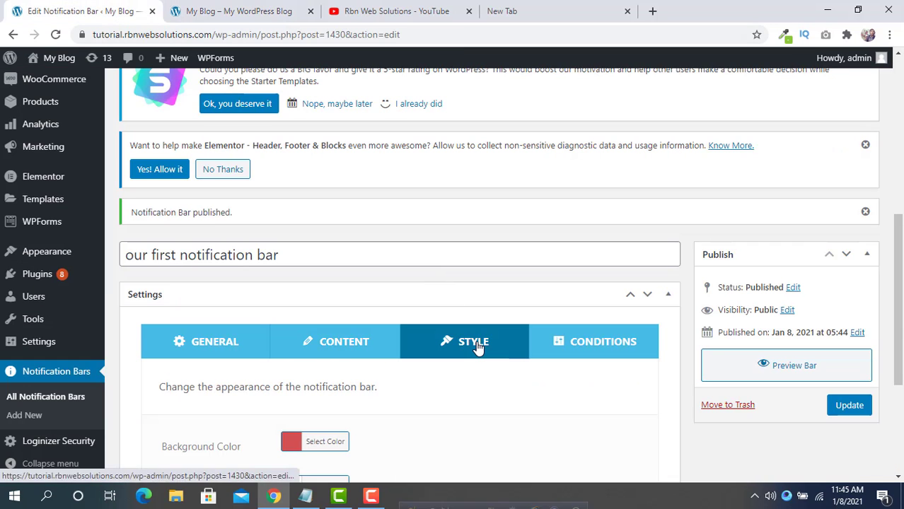
scroll(483, 339, "down", 2)
left_click(289, 311)
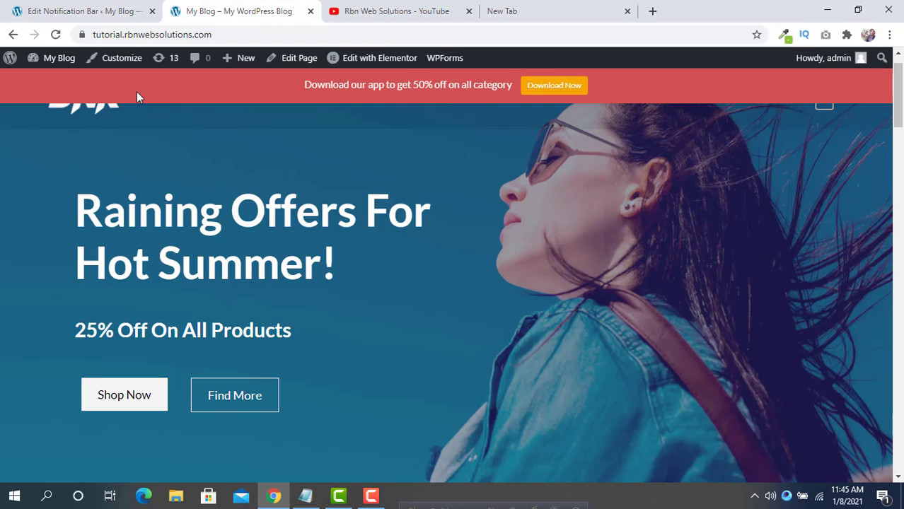
left_click(90, 10)
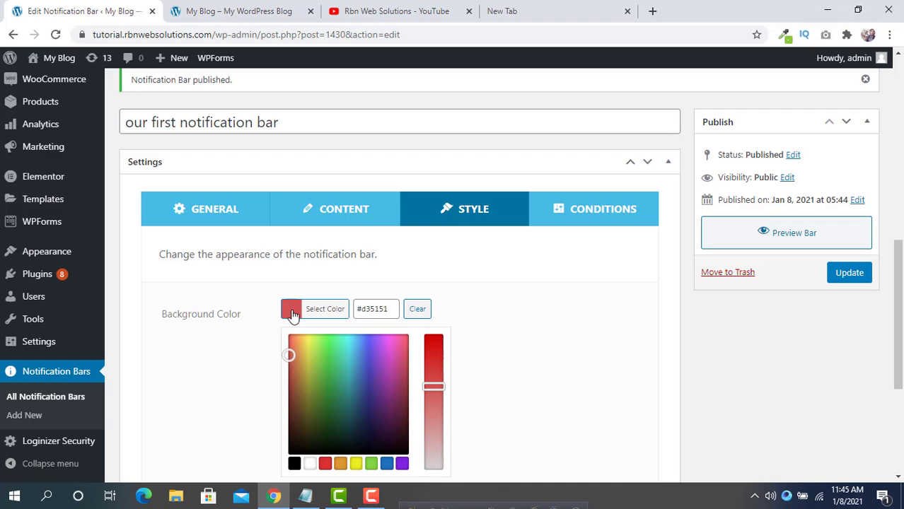
left_click(290, 357)
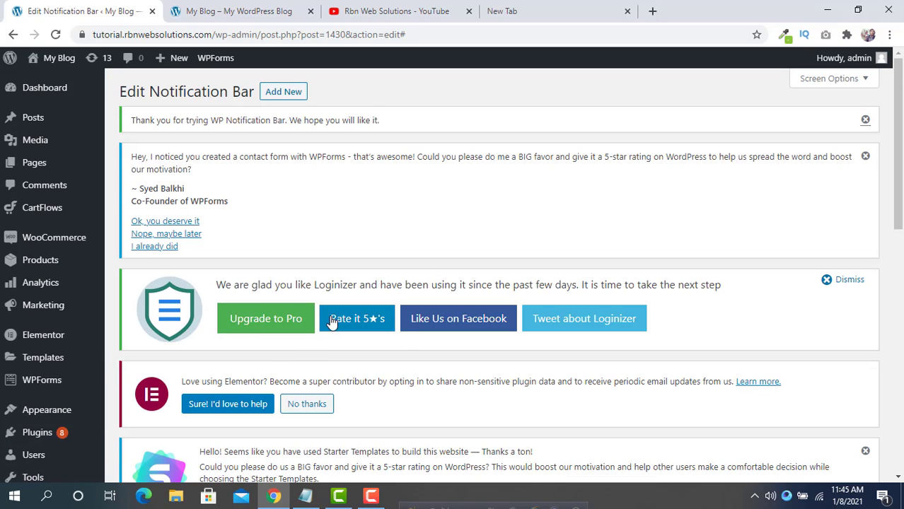
Step: Change the background colour to brown #894931 and check it on the live site
scroll(297, 331, "down", 10)
left_click(304, 313)
scroll(297, 297, "down", 1)
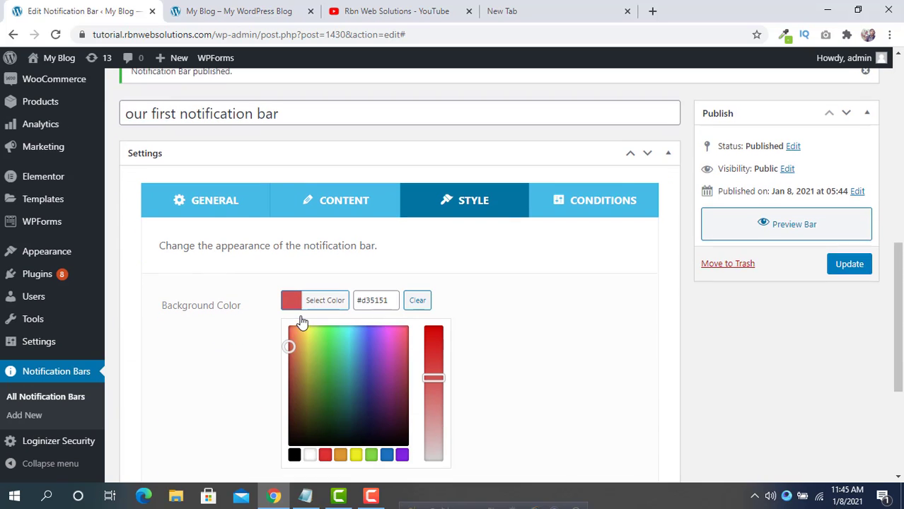
left_click_drag(290, 286, 295, 322)
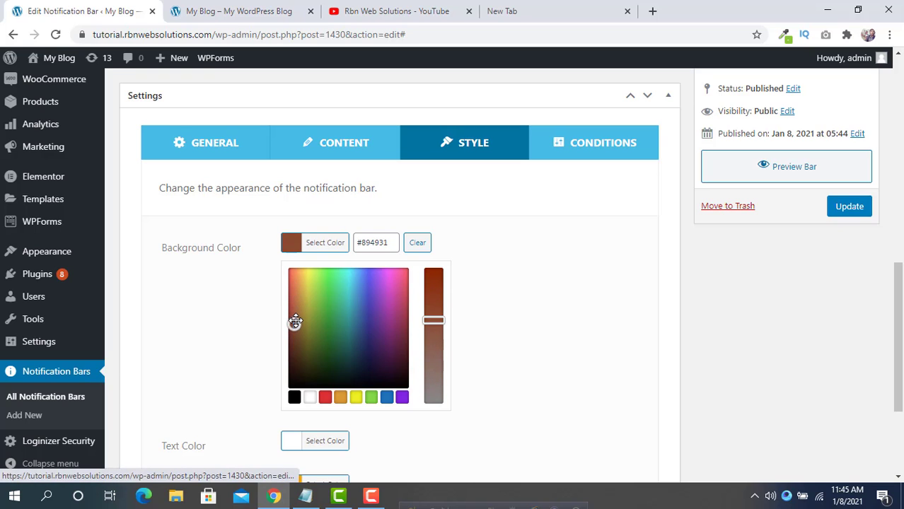
left_click(762, 300)
left_click(256, 10)
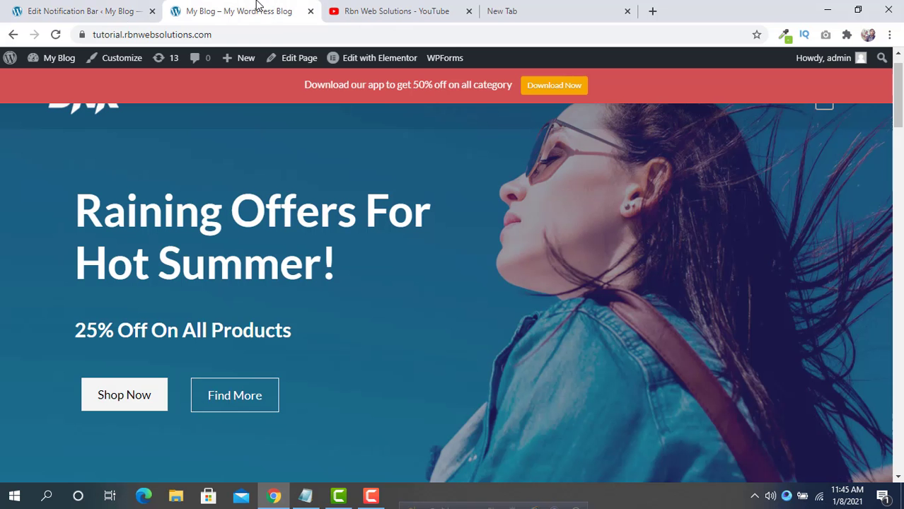
left_click_drag(517, 87, 288, 87)
Step: Change the link/button colour from orange to green #009b21
left_click(84, 5)
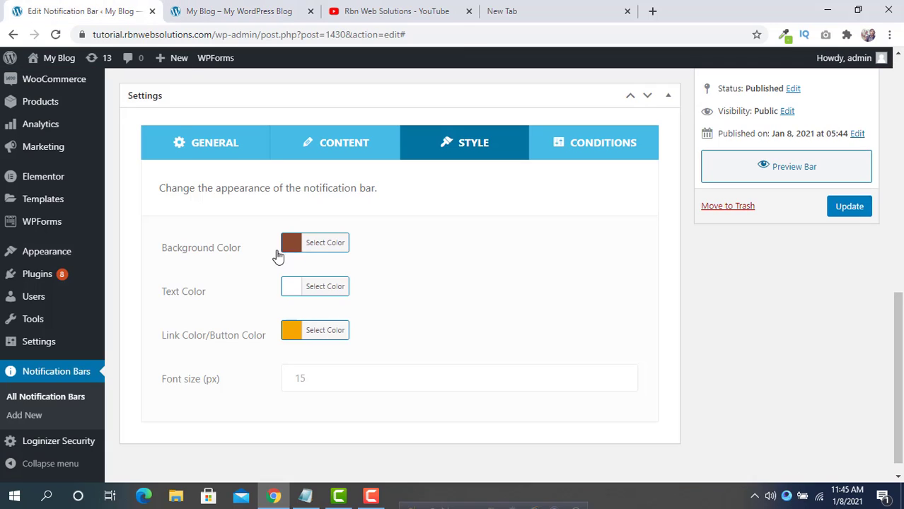
scroll(265, 294, "down", 1)
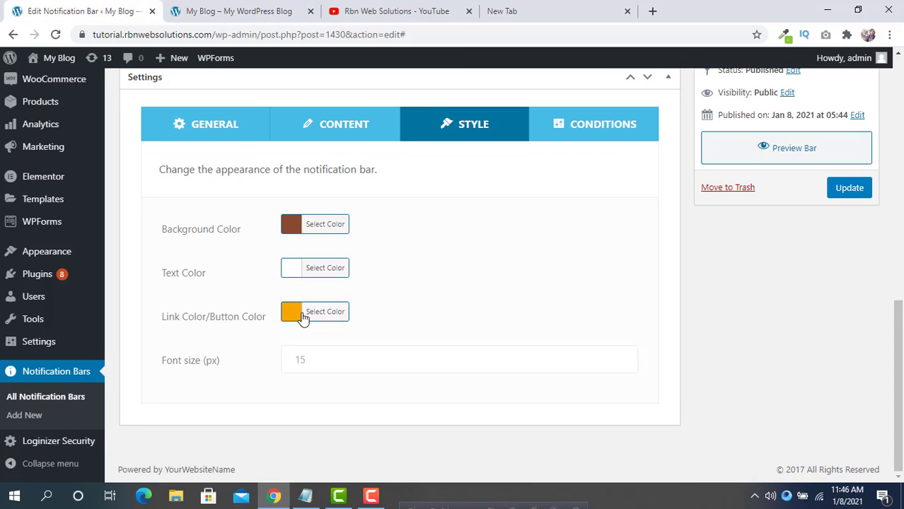
left_click(292, 314)
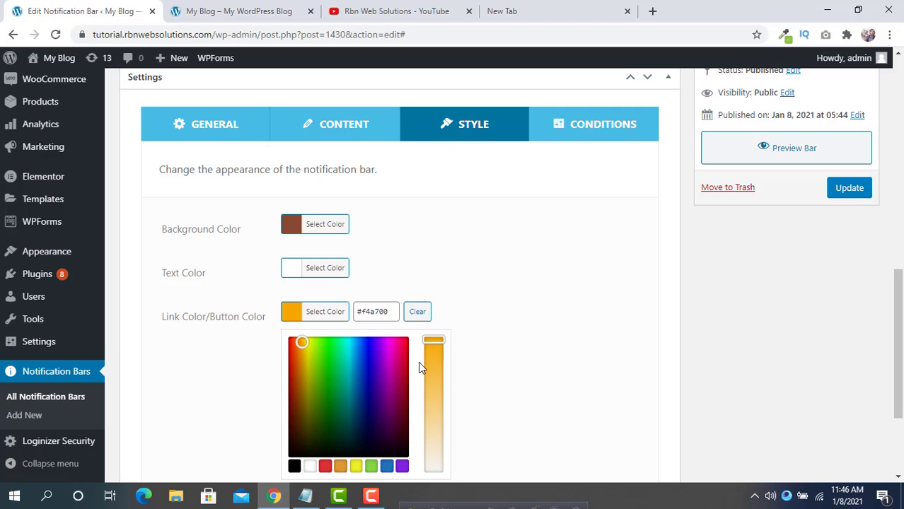
left_click(332, 347)
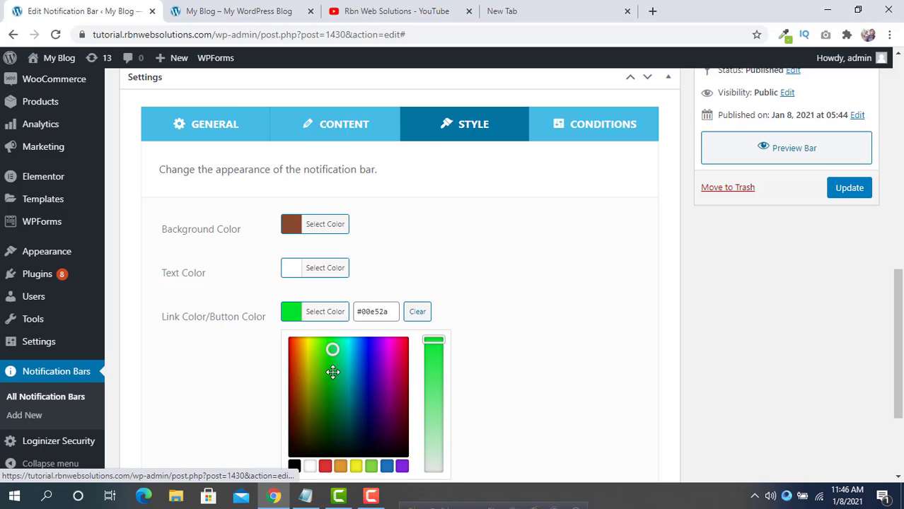
left_click_drag(332, 370, 333, 384)
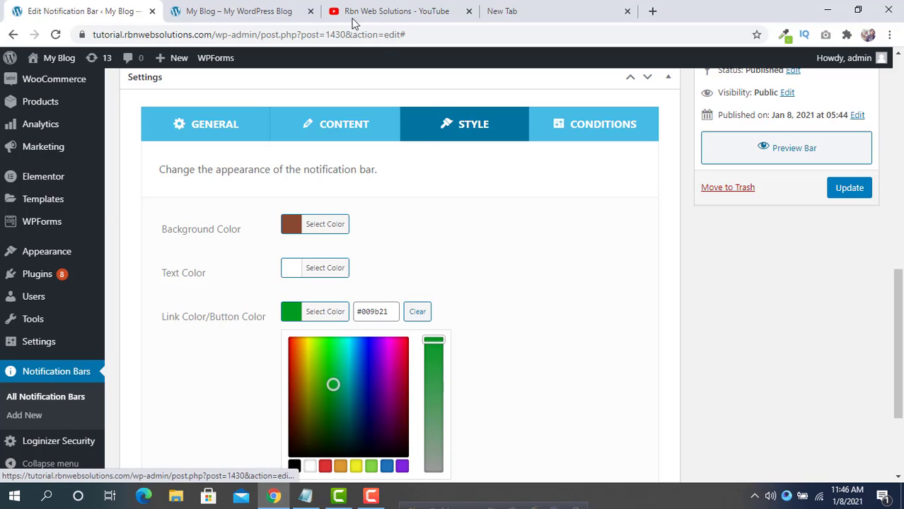
left_click(289, 12)
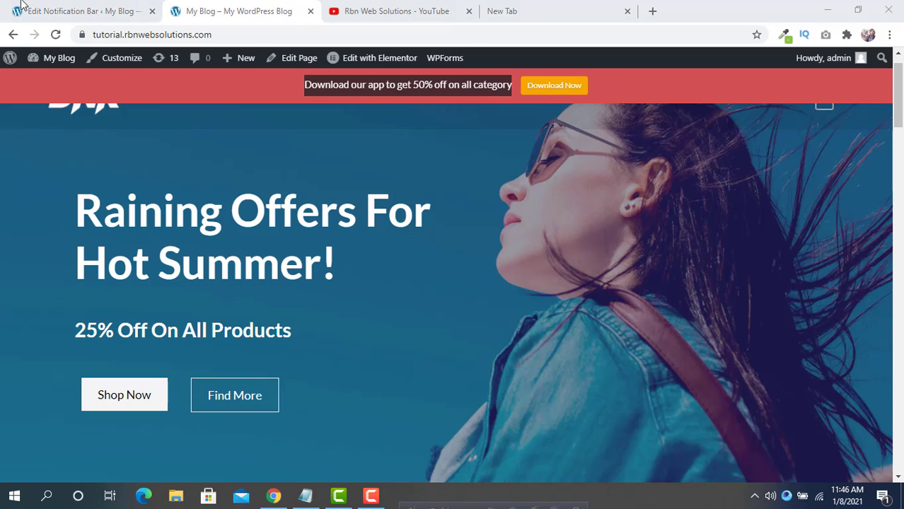
left_click(63, 11)
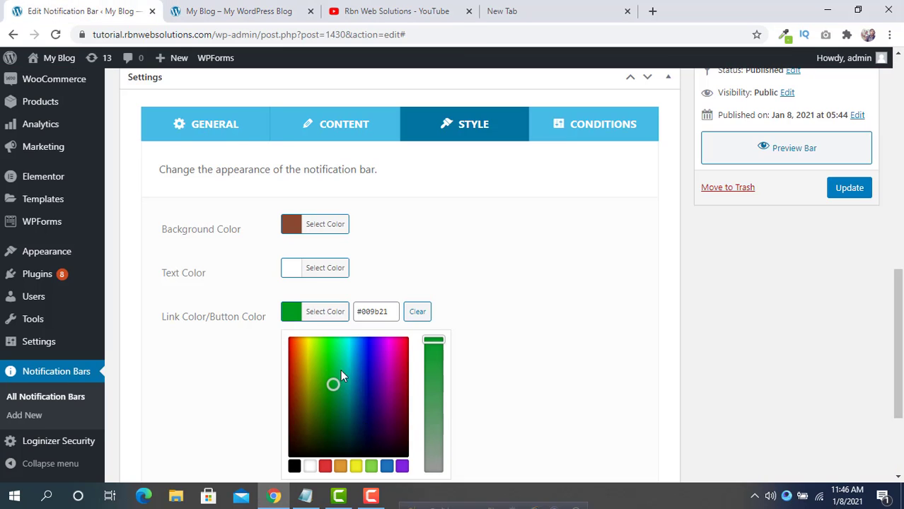
left_click(594, 348)
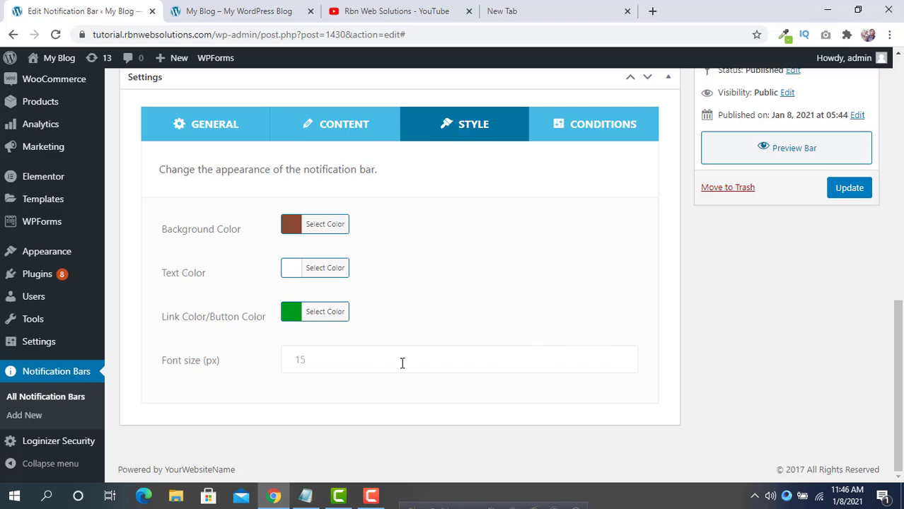
Step: Change the font size from 15 to 17 px
double_click(303, 364)
left_click(224, 10)
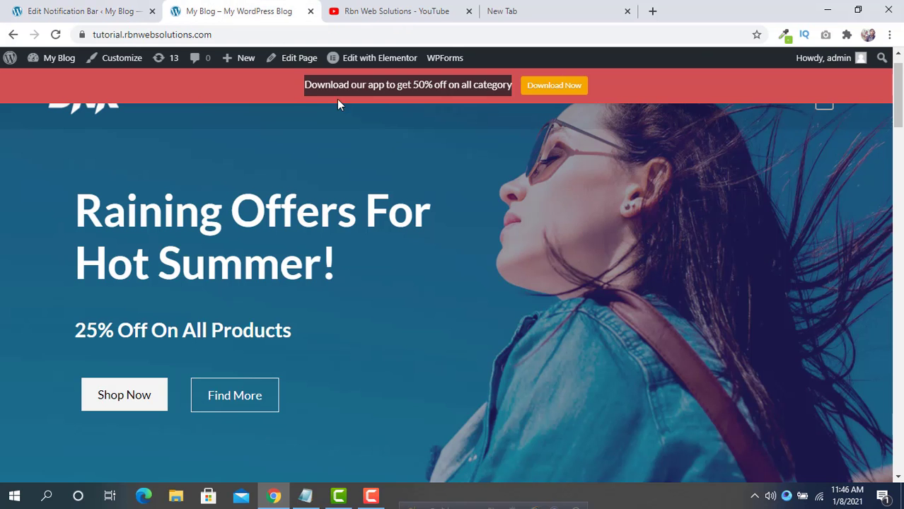
left_click_drag(311, 85, 291, 89)
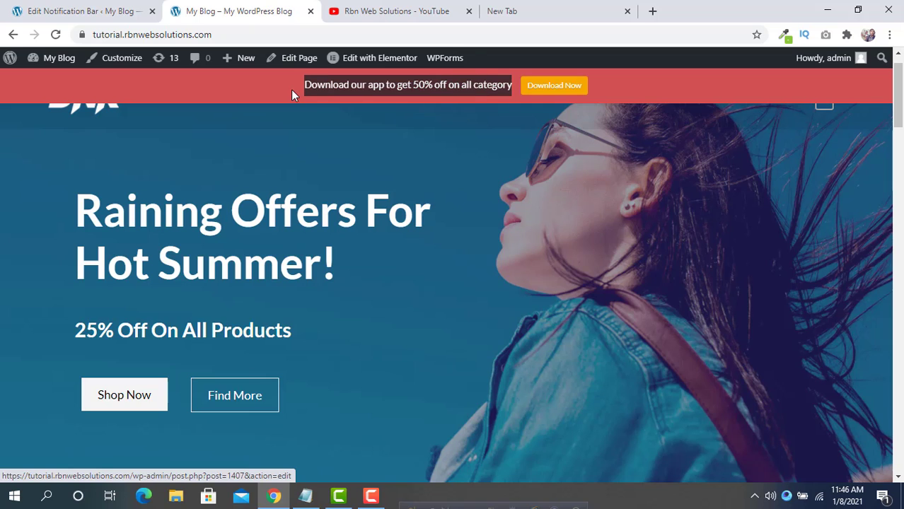
left_click(82, 11)
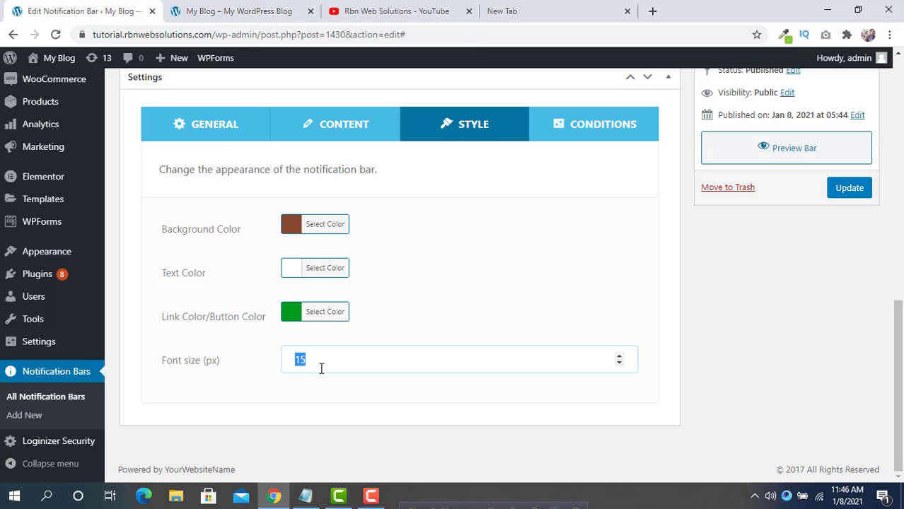
left_click(322, 359)
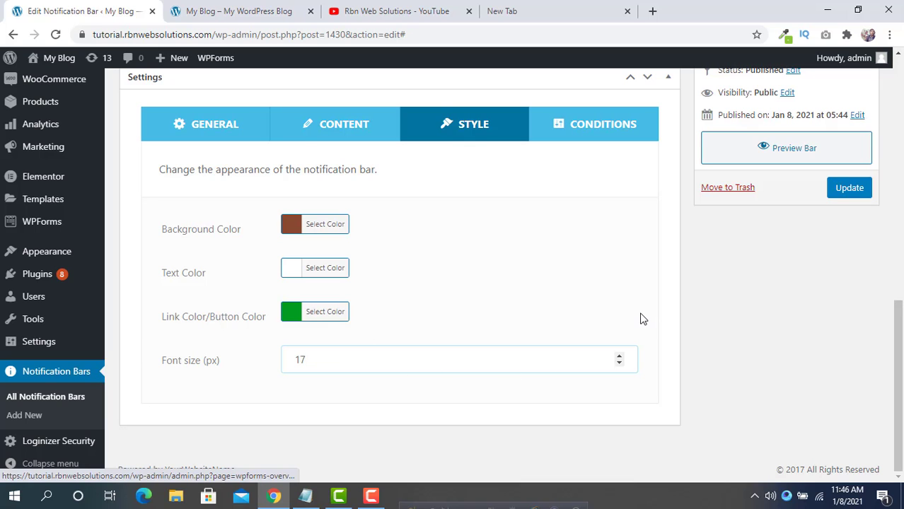
scroll(571, 299, "up", 1)
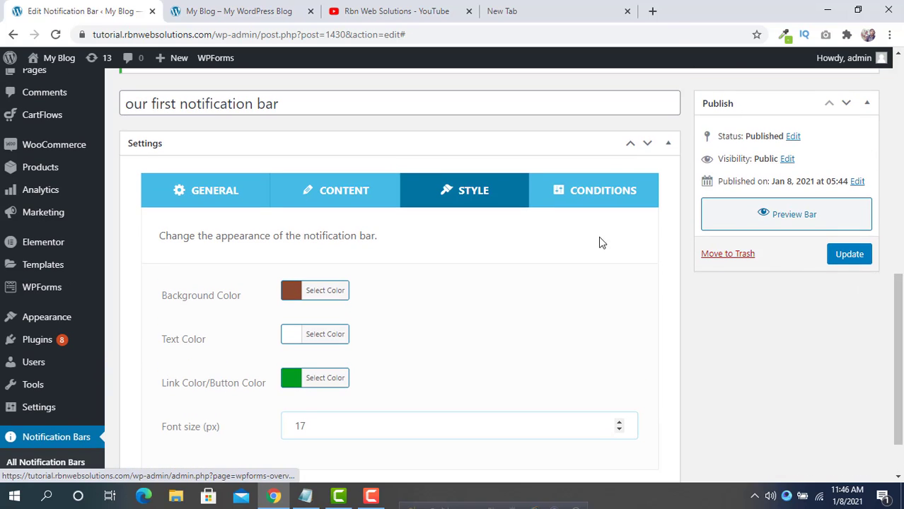
Step: Update the bar and reload the live site to check the brown bar and green button
left_click(852, 256)
left_click(233, 11)
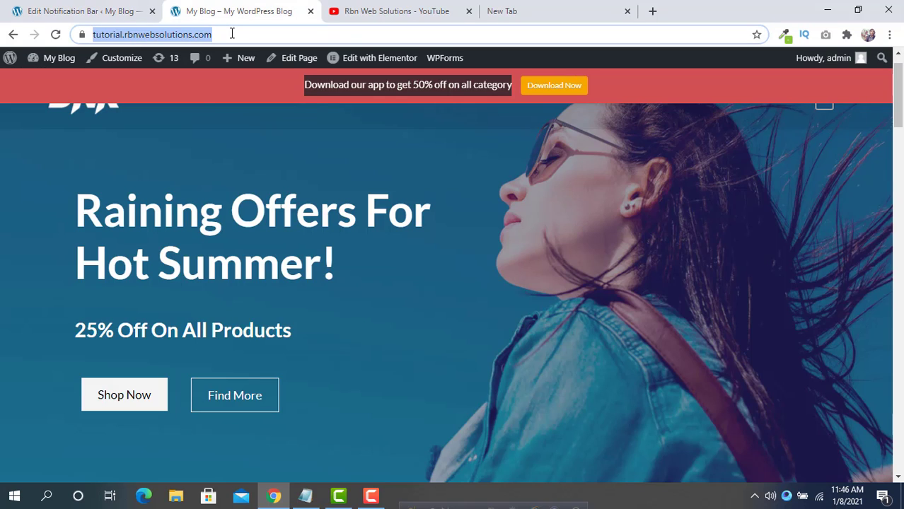
key("Return")
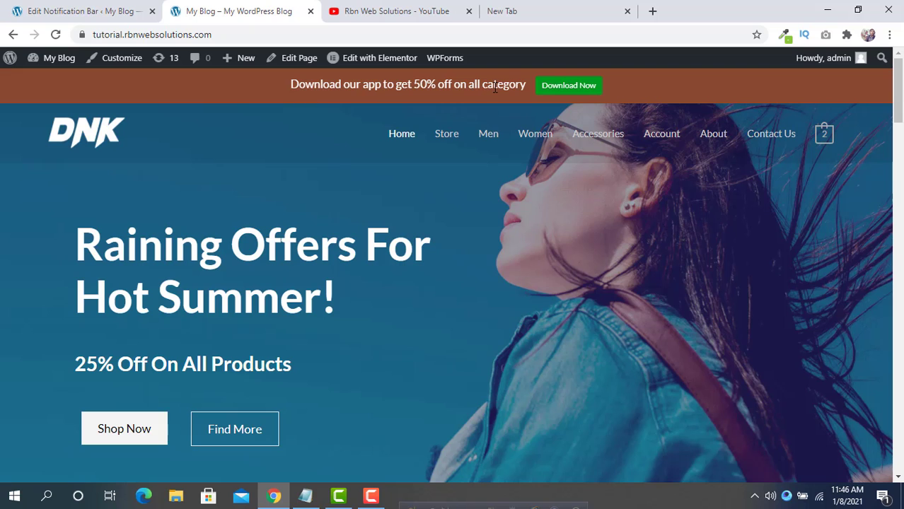
left_click(106, 11)
Step: In Conditions, show the bar only On specific locations
scroll(396, 269, "down", 5)
scroll(433, 281, "down", 1)
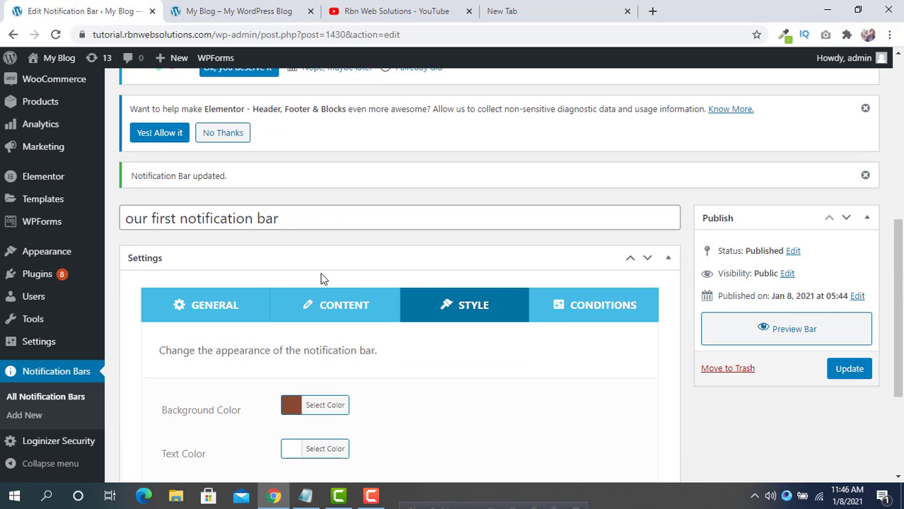
left_click(607, 310)
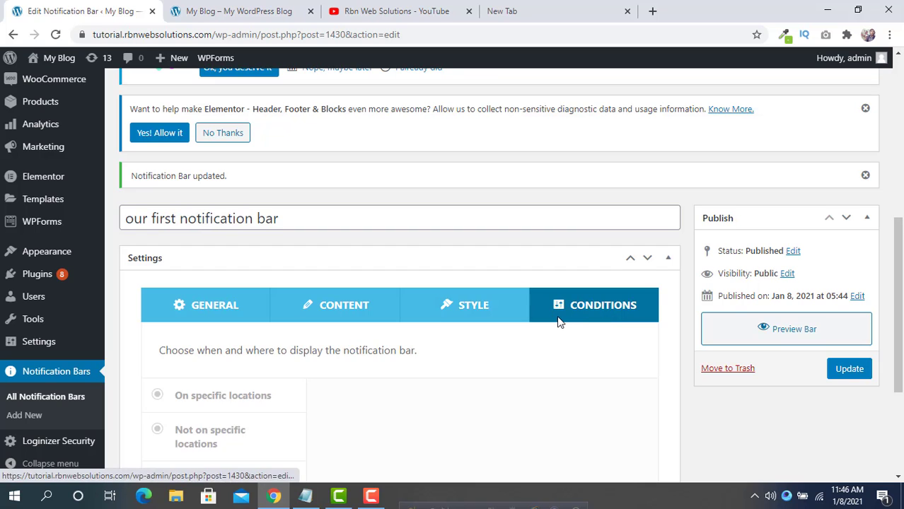
scroll(556, 318, "down", 3)
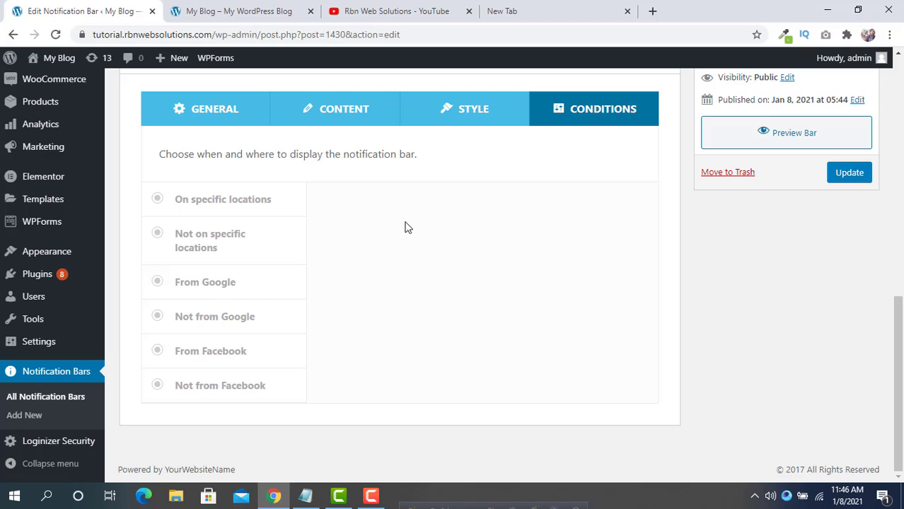
left_click(303, 9)
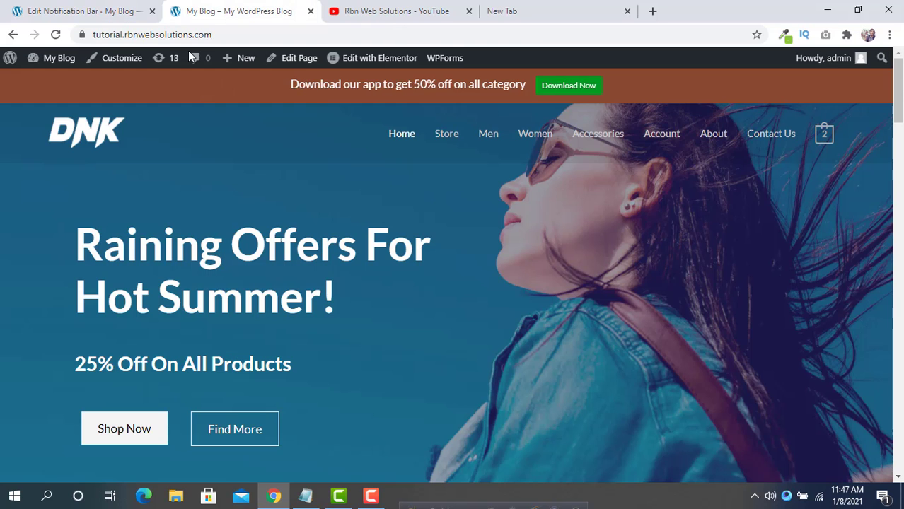
left_click(141, 9)
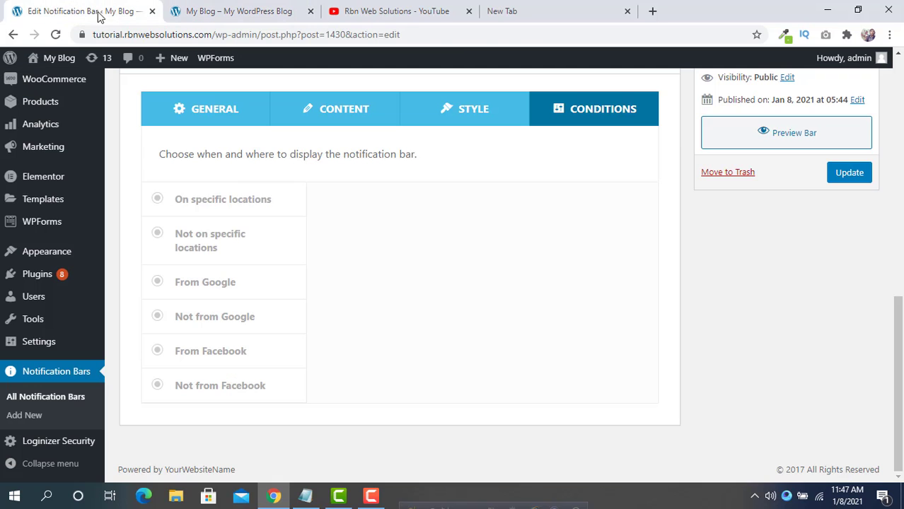
left_click(195, 209)
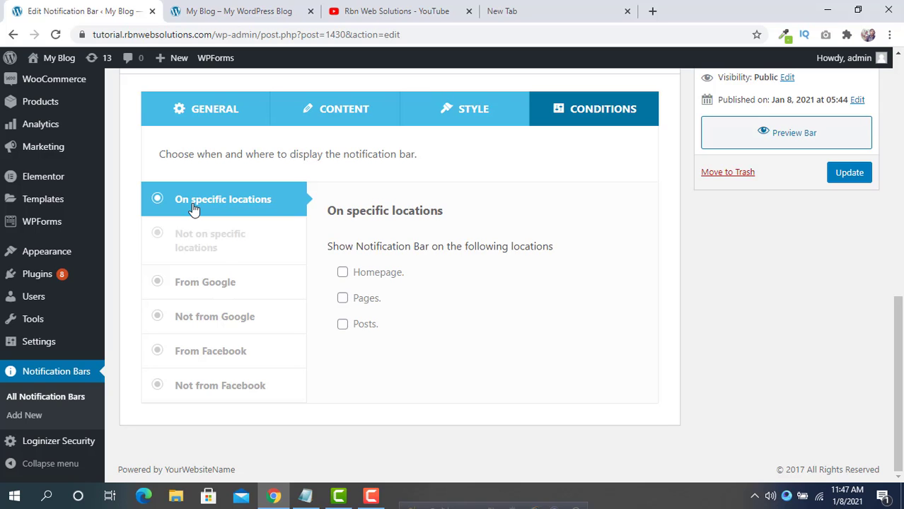
Step: Tick Homepage and Pages as display locations, checking the live site between
left_click(255, 10)
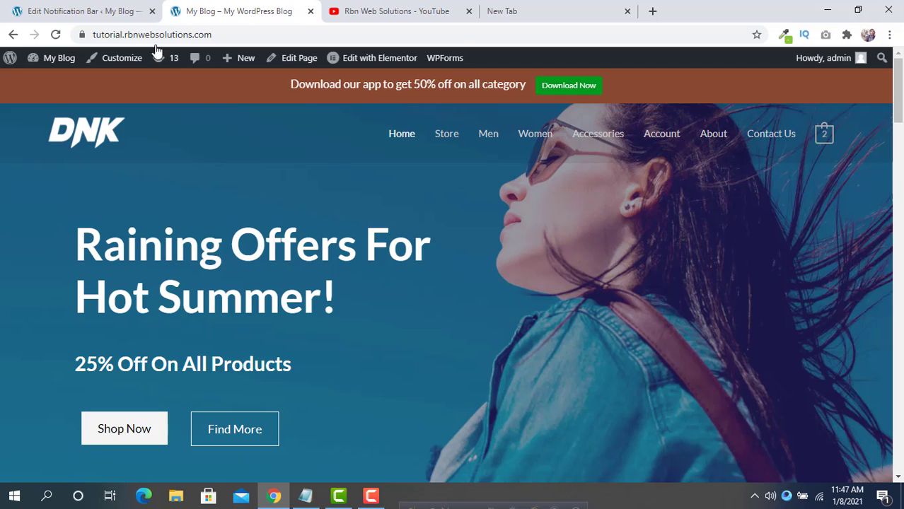
left_click(99, 10)
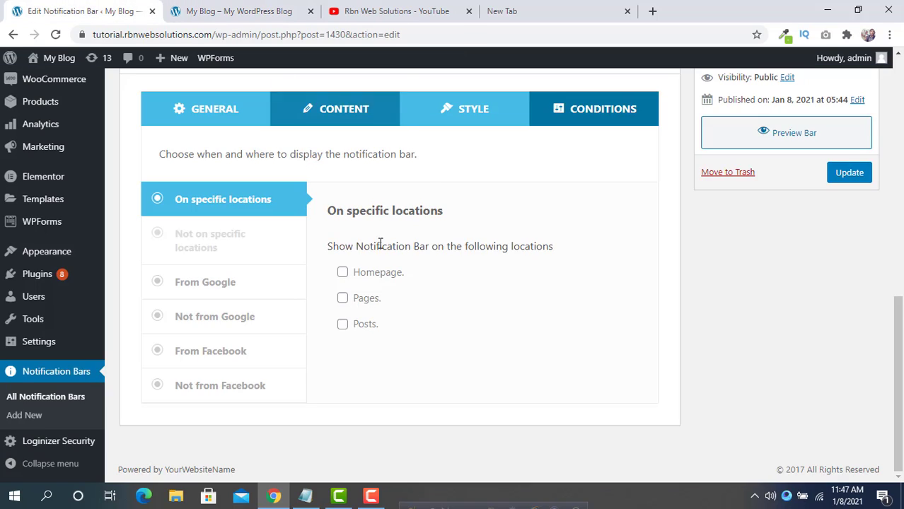
left_click(343, 274)
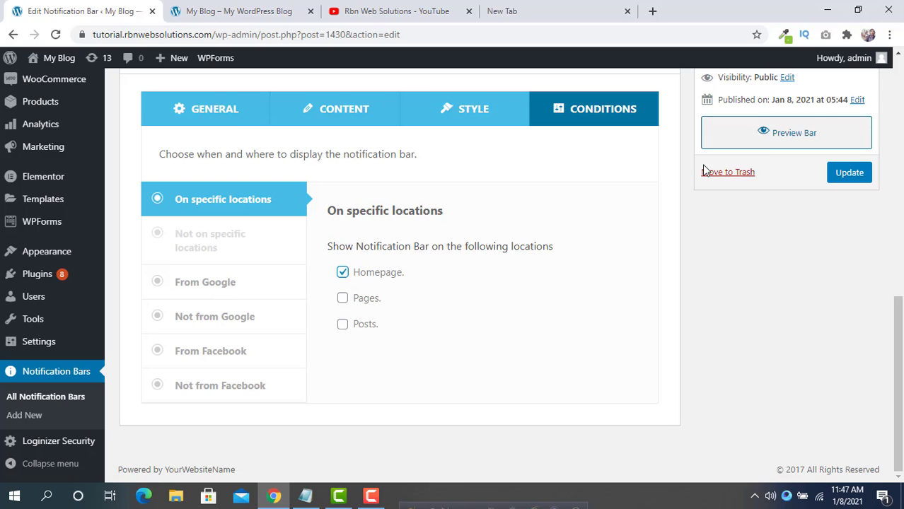
left_click(242, 7)
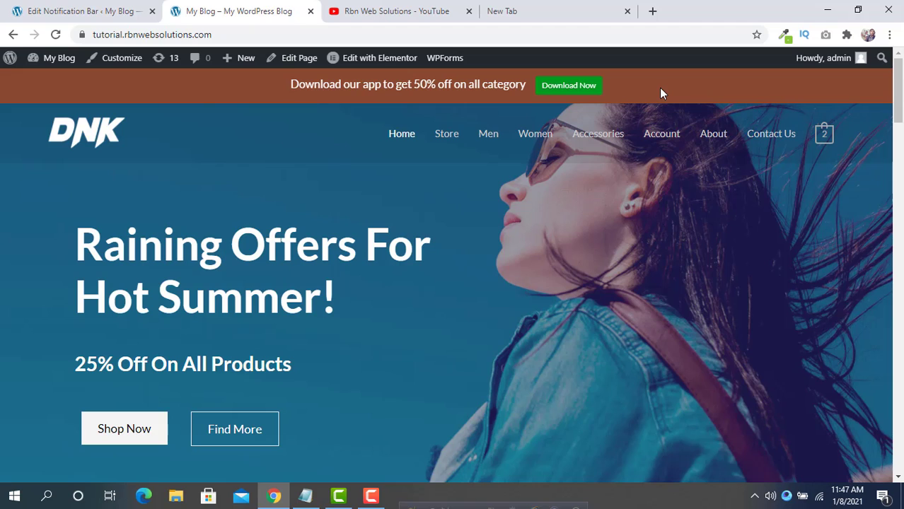
left_click(122, 8)
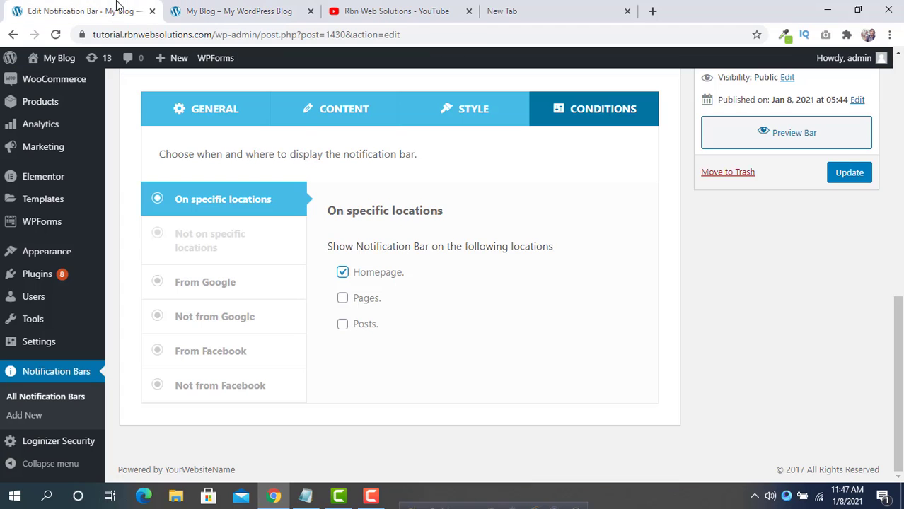
left_click(343, 299)
Step: Untick Homepage and Pages and try Posts, checking the live site
left_click(342, 273)
left_click(219, 10)
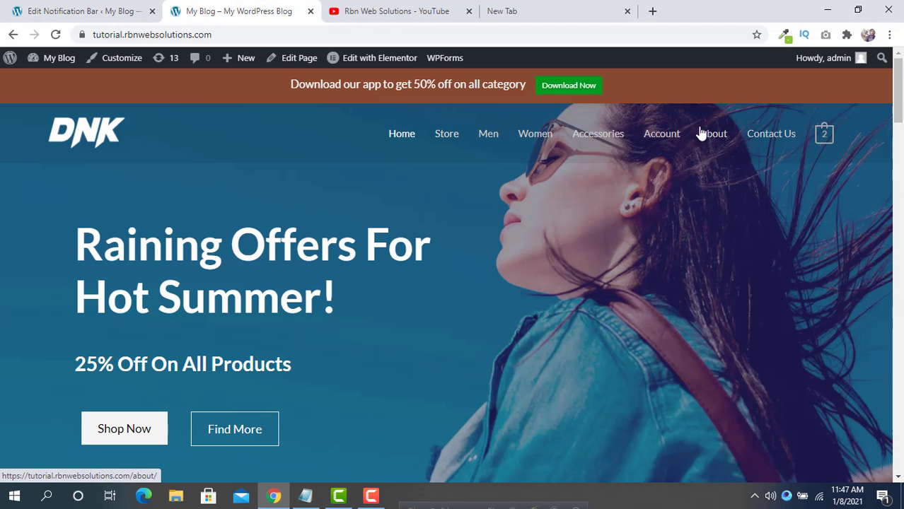
left_click_drag(304, 79, 96, 81)
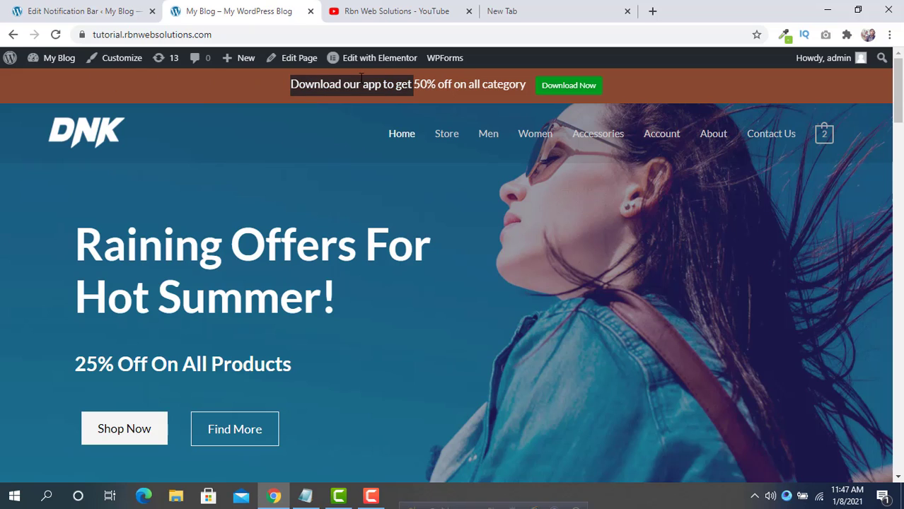
left_click(71, 11)
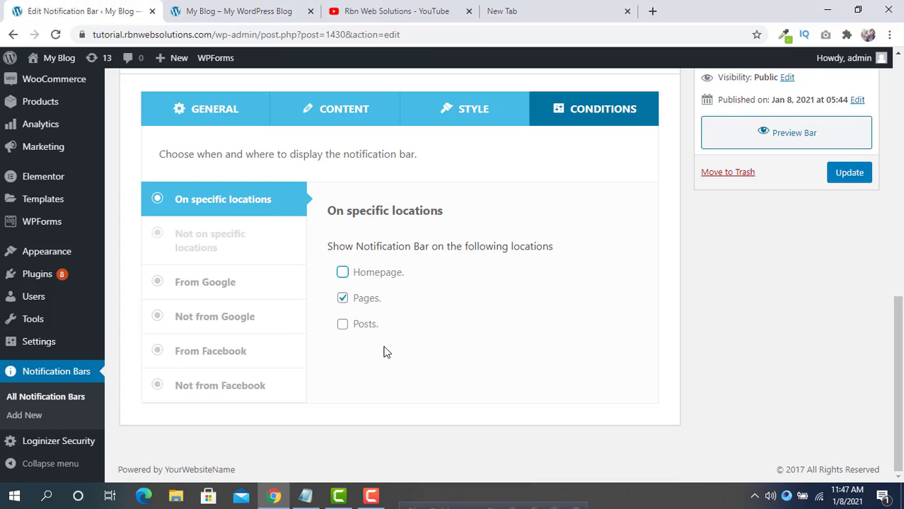
left_click(343, 297)
left_click(343, 325)
left_click(283, 12)
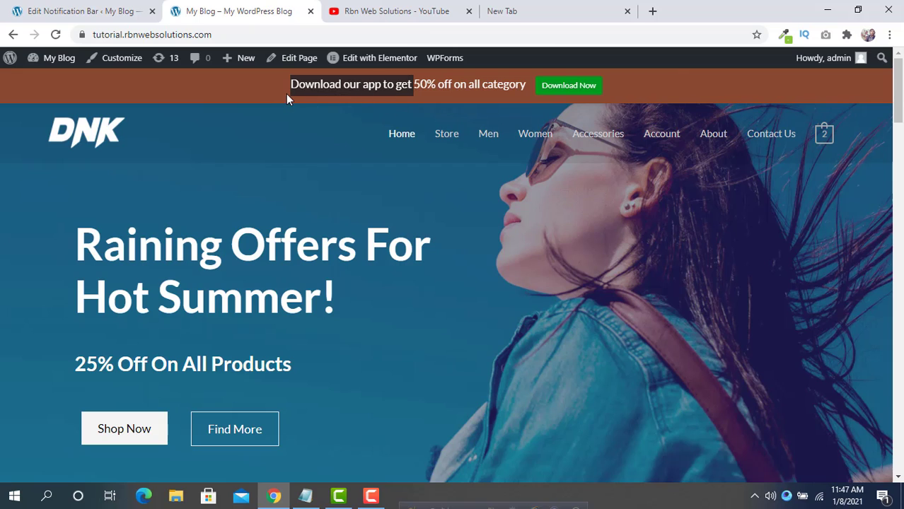
left_click(120, 11)
Step: Switch the display location back to Homepage only and save with Update
left_click(342, 325)
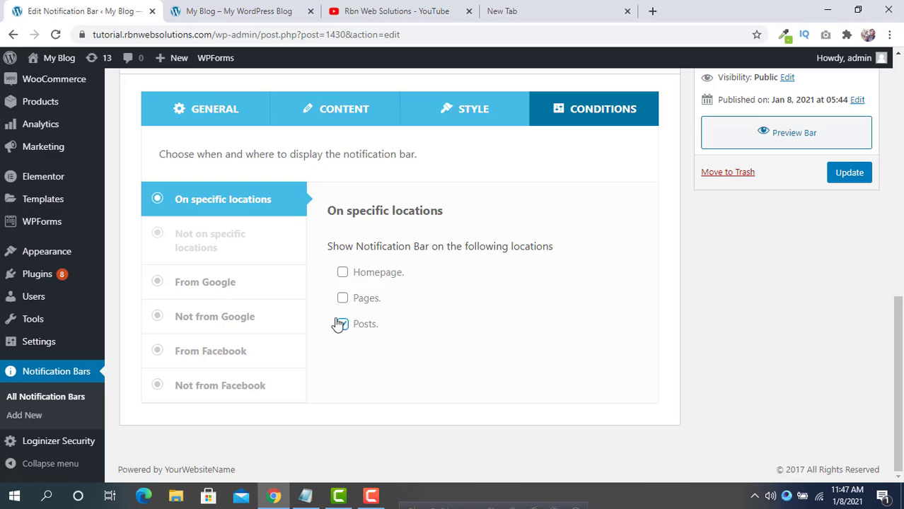
left_click(343, 325)
left_click(345, 274)
left_click(341, 324)
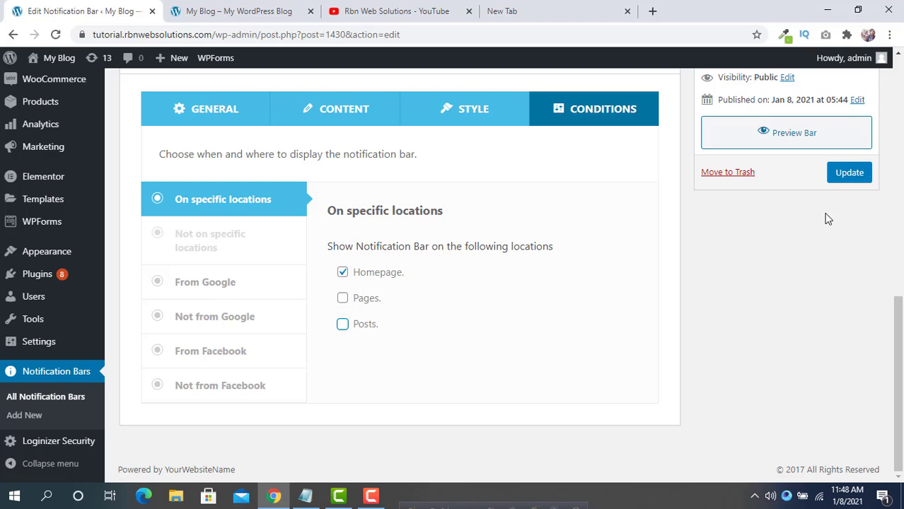
left_click(849, 175)
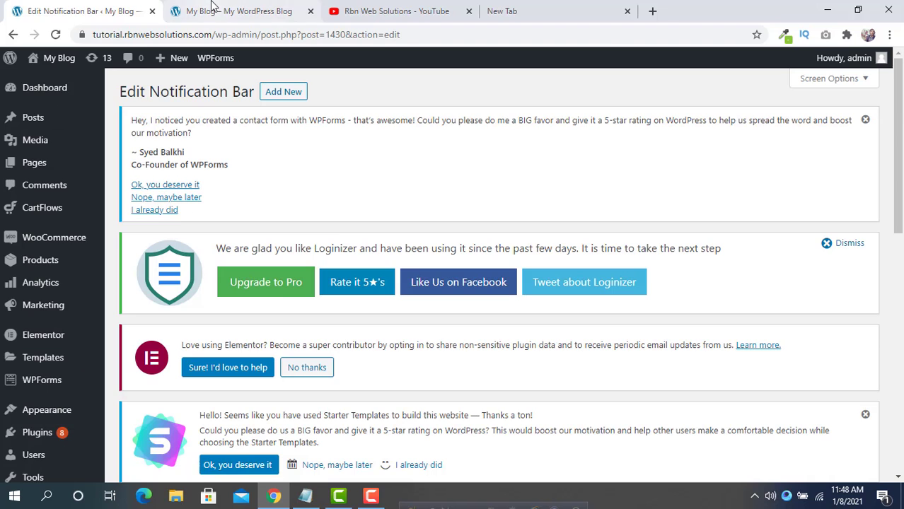
left_click(219, 10)
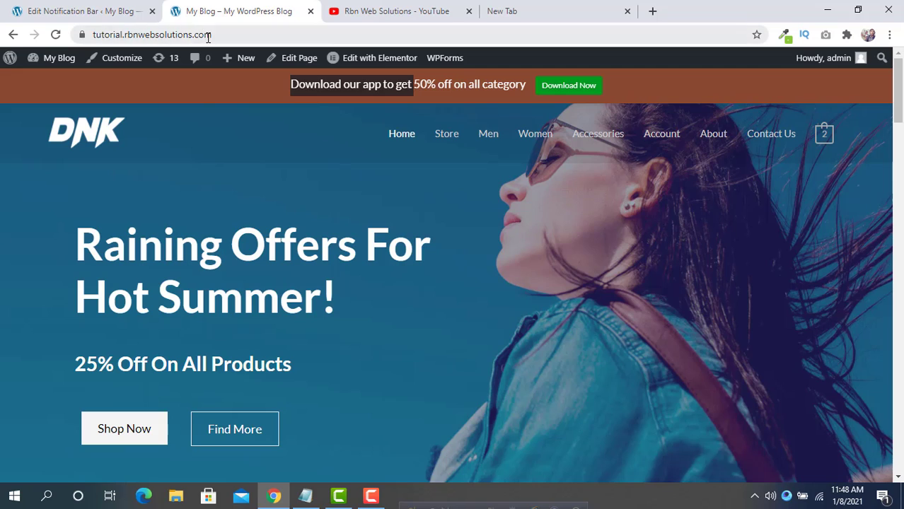
left_click(209, 35)
key("Return")
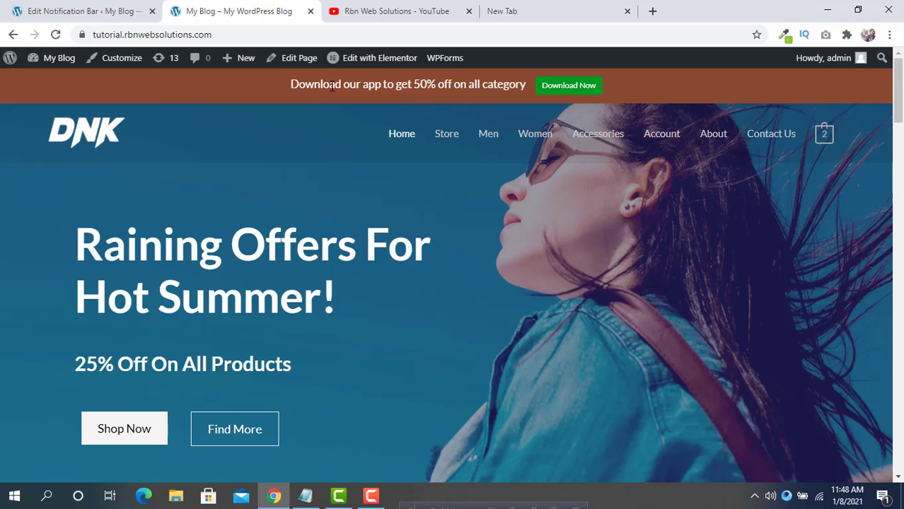
left_click(448, 135)
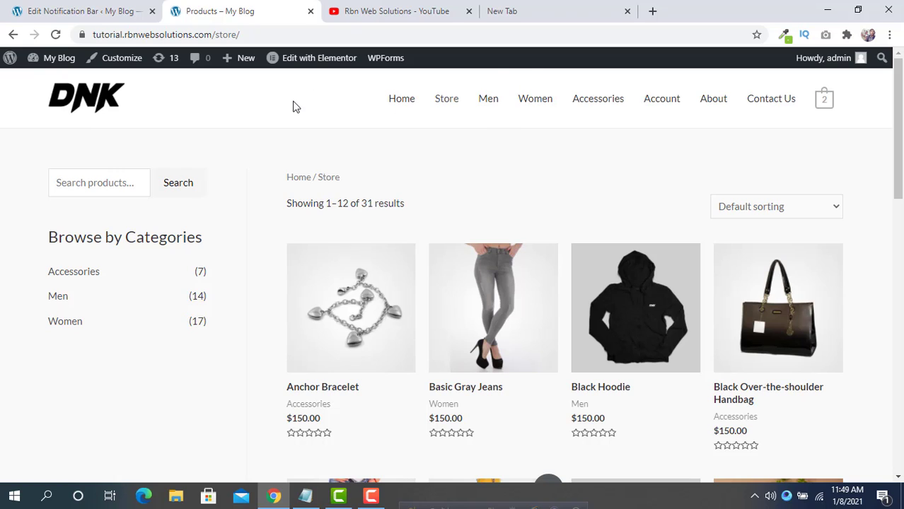
left_click(409, 104)
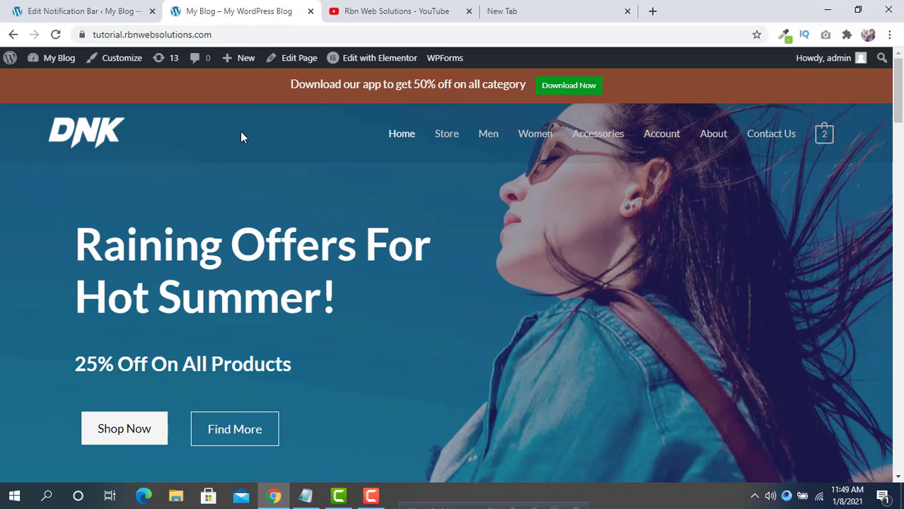
Step: In the bar's General settings, set Hide/Close Button to Close Button and update
left_click(120, 11)
scroll(356, 287, "down", 6)
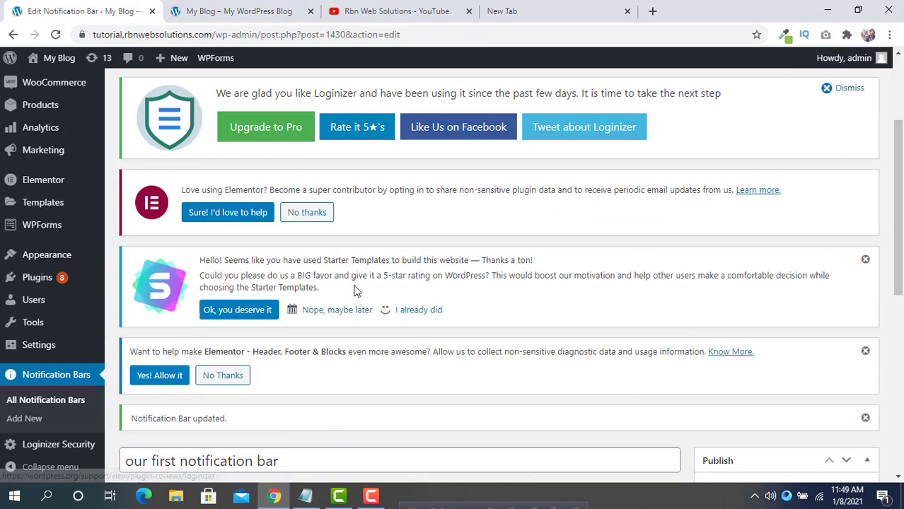
scroll(355, 286, "down", 2)
left_click(237, 115)
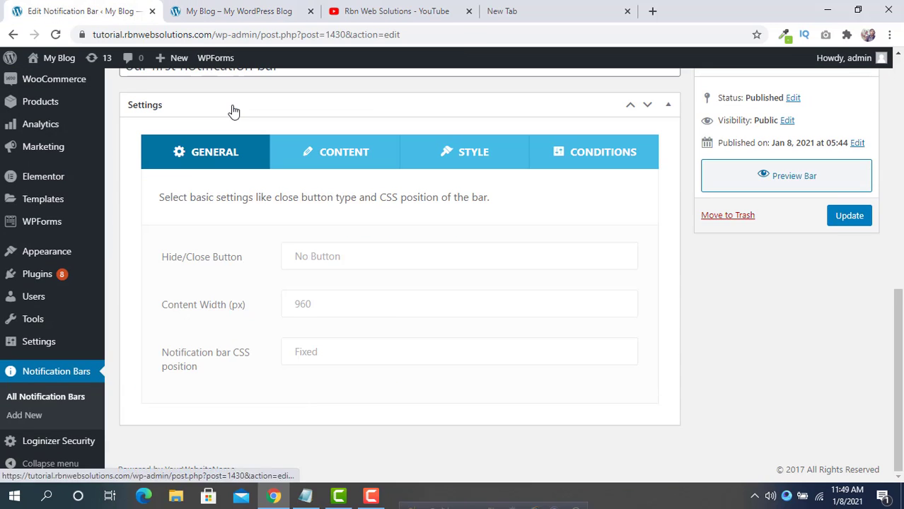
left_click(318, 257)
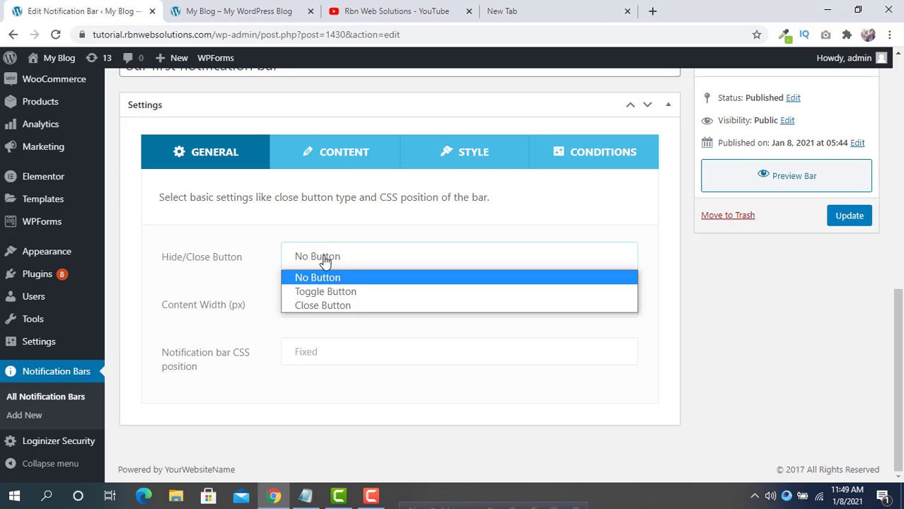
left_click(338, 306)
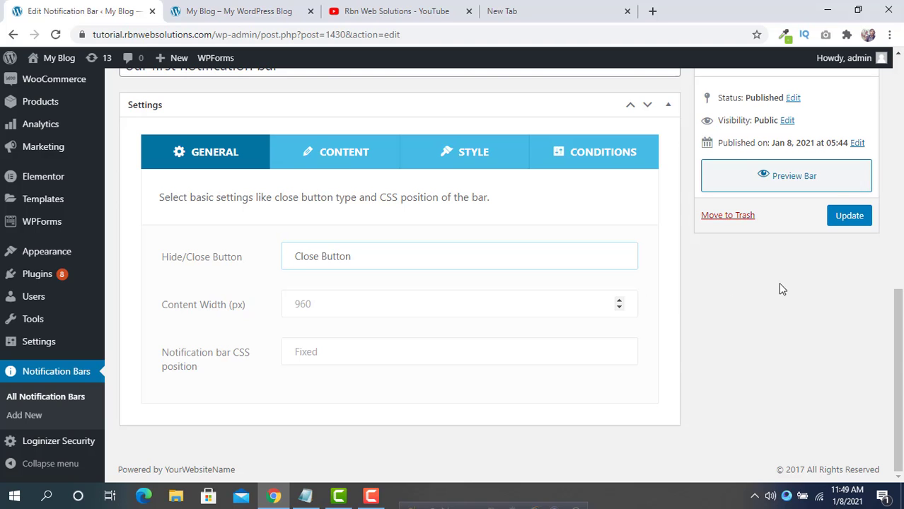
left_click(848, 216)
Step: Reload the live site, dismiss the bar with its X, and go back to the bar editor
left_click(260, 11)
left_click(261, 37)
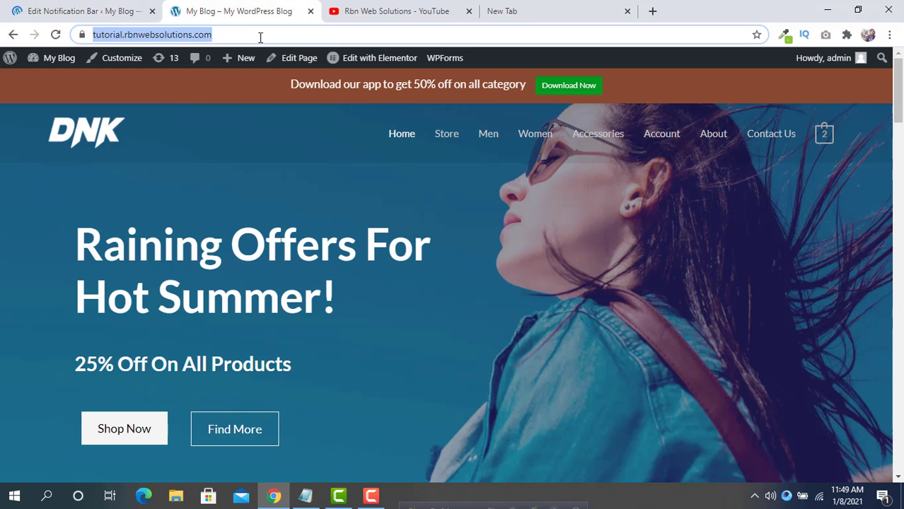
key("Return")
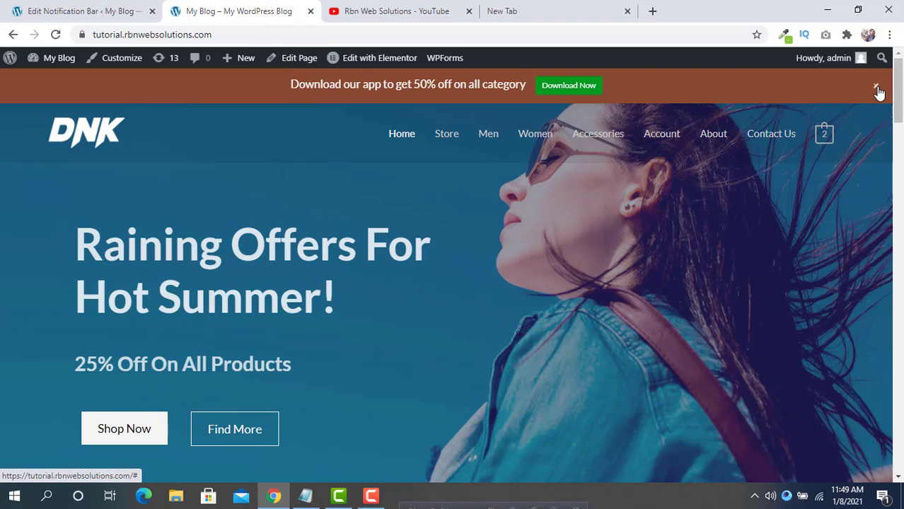
left_click(877, 89)
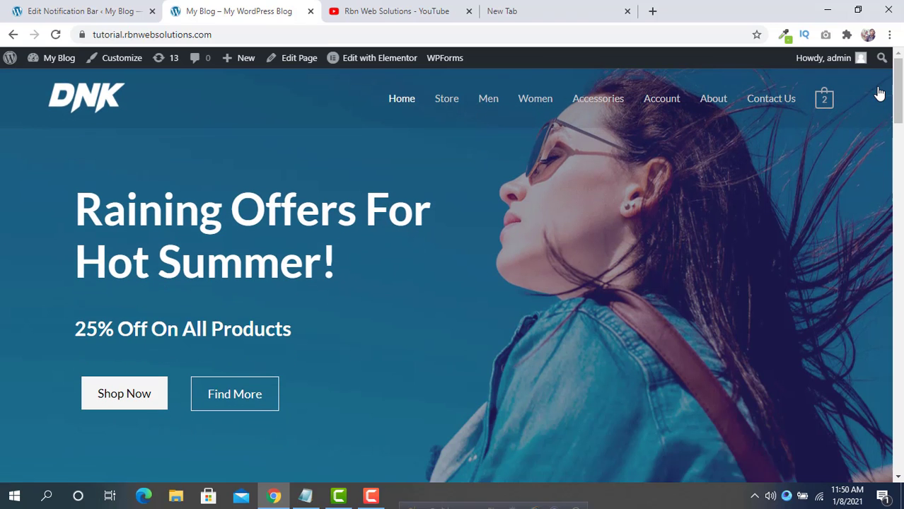
left_click(85, 10)
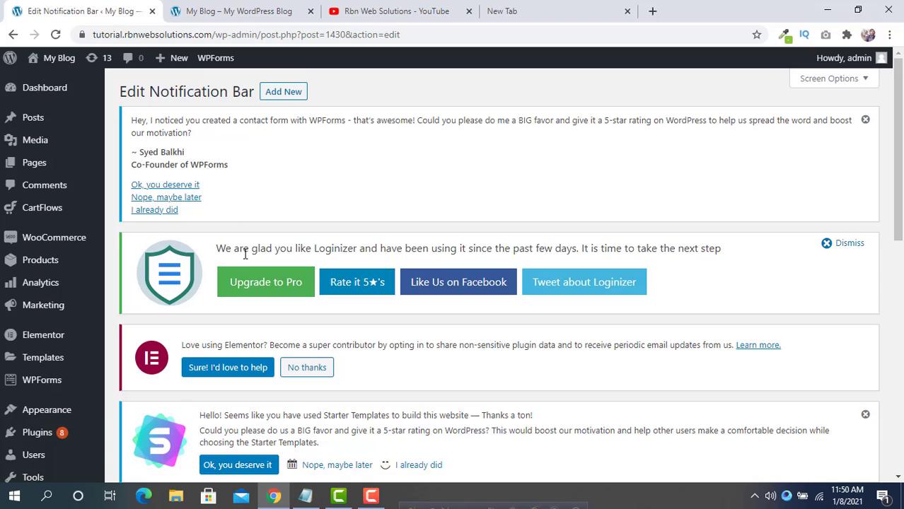
Step: Change Hide/Close Button to Toggle Button and update the bar
scroll(276, 257, "down", 5)
scroll(276, 257, "down", 2)
left_click(343, 258)
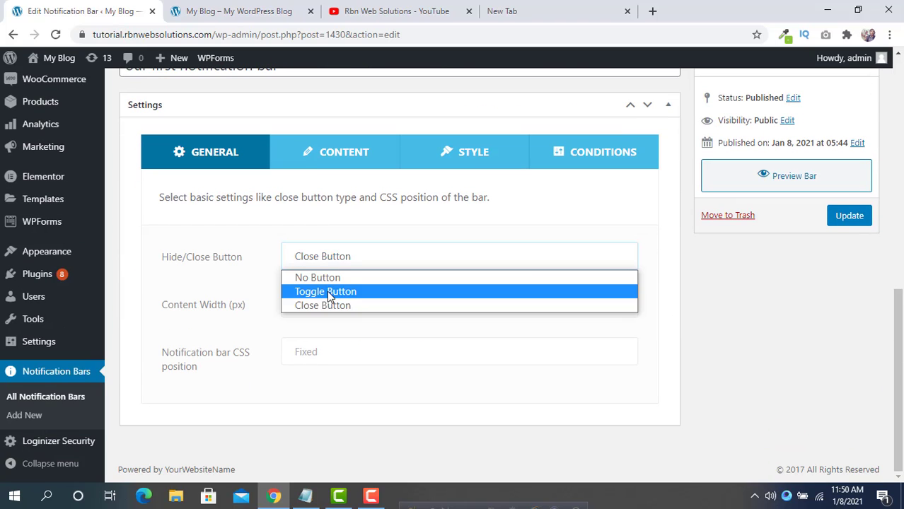
left_click(377, 292)
left_click(857, 219)
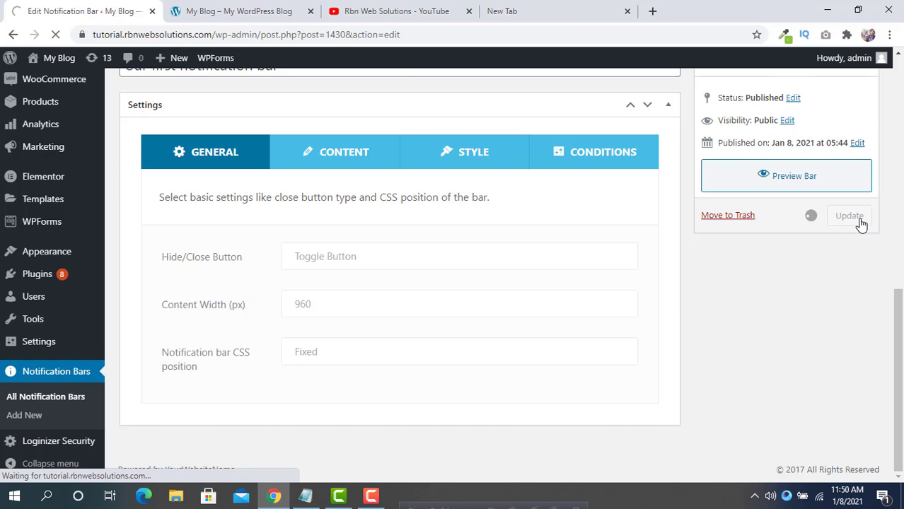
Step: Reload the live homepage to check the bar's toggle button
left_click(237, 11)
left_click(234, 28)
key("Return")
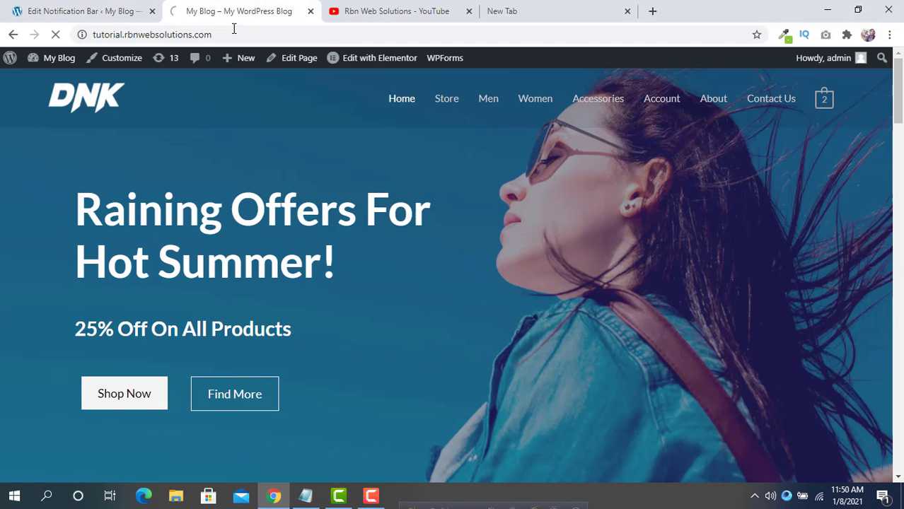